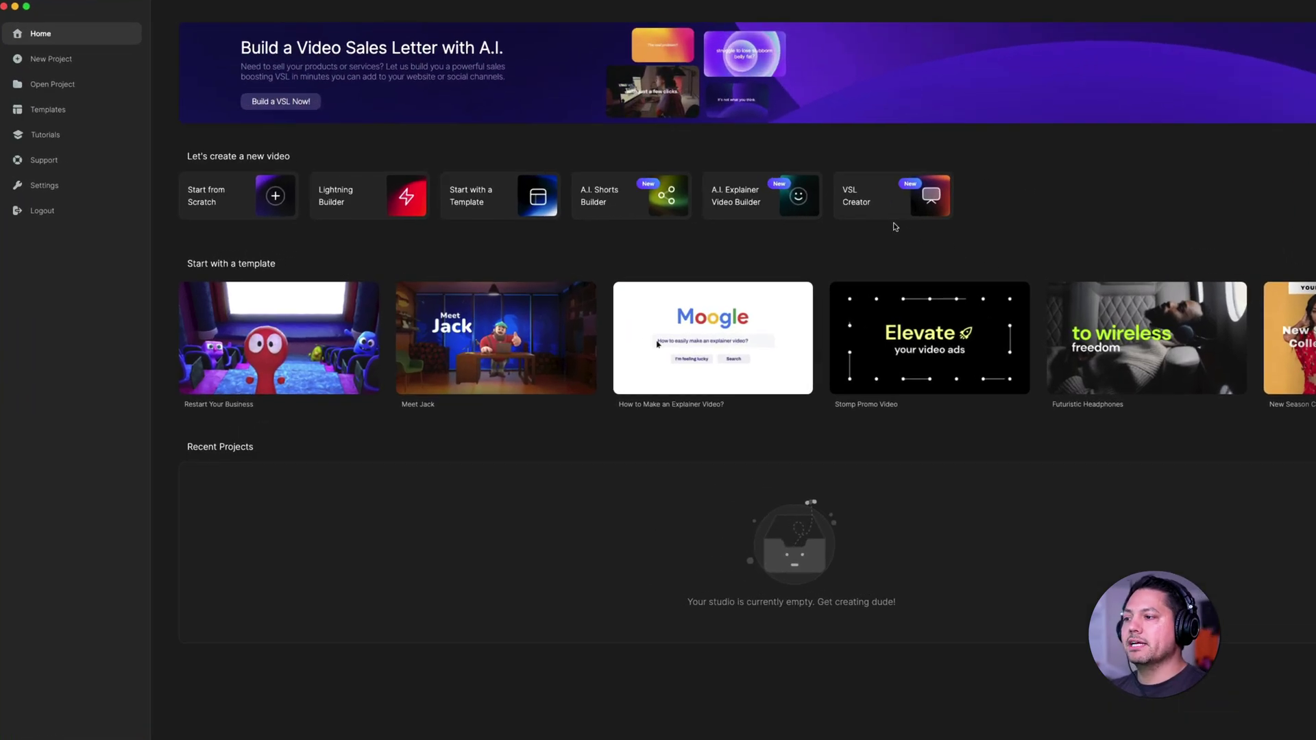
{"action": "left_click", "coordinate": [867, 200]}
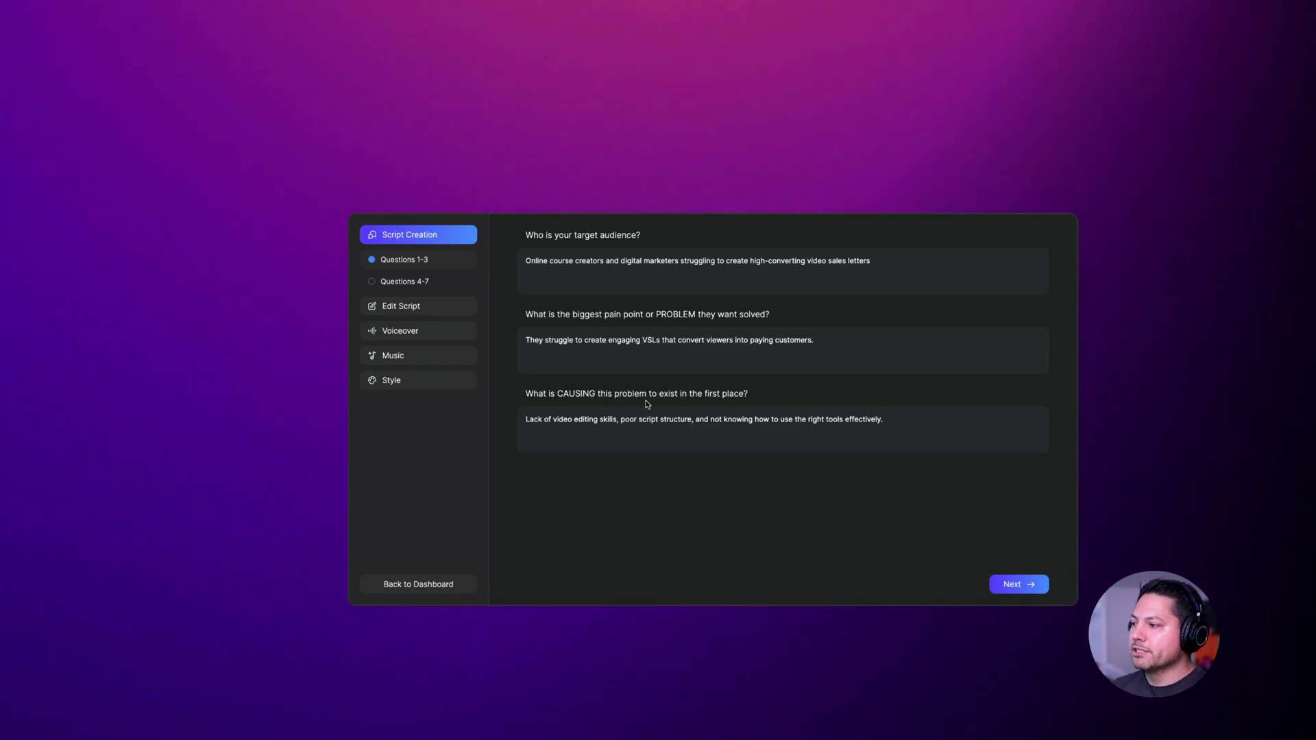
Show script questions 4–7, answered with the solution 'VSL Mastery with Create Studio 4' and a testimonial.
{"action": "left_click", "coordinate": [434, 284]}
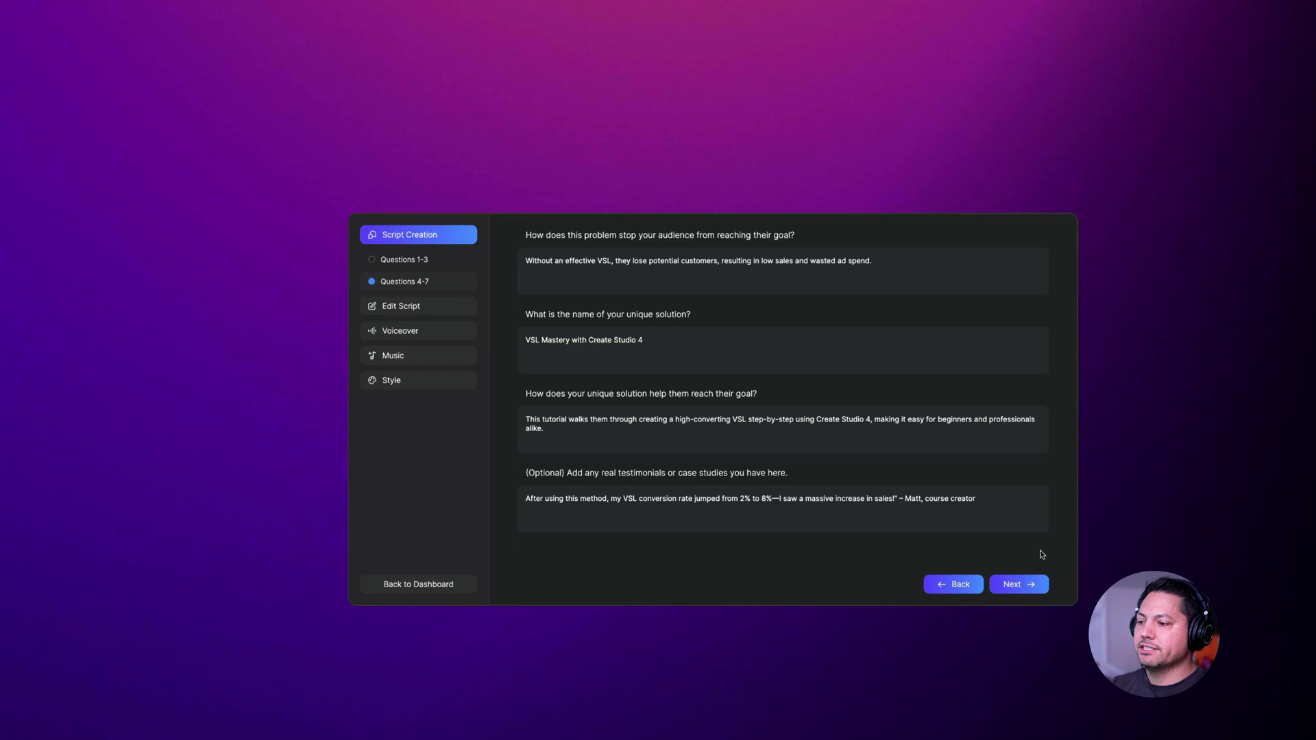
Generate the script and insert a new empty sentence after the opening line.
{"action": "left_click", "coordinate": [1014, 584]}
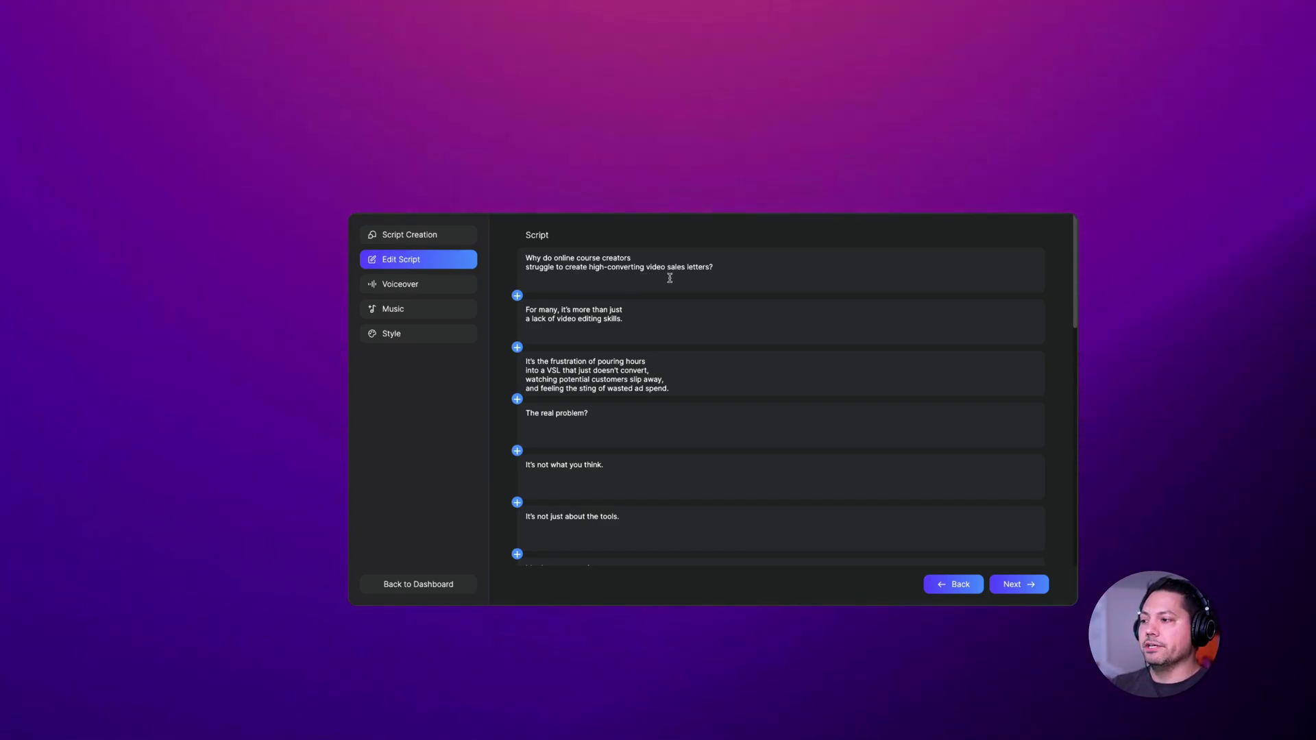
{"action": "left_click", "coordinate": [640, 320]}
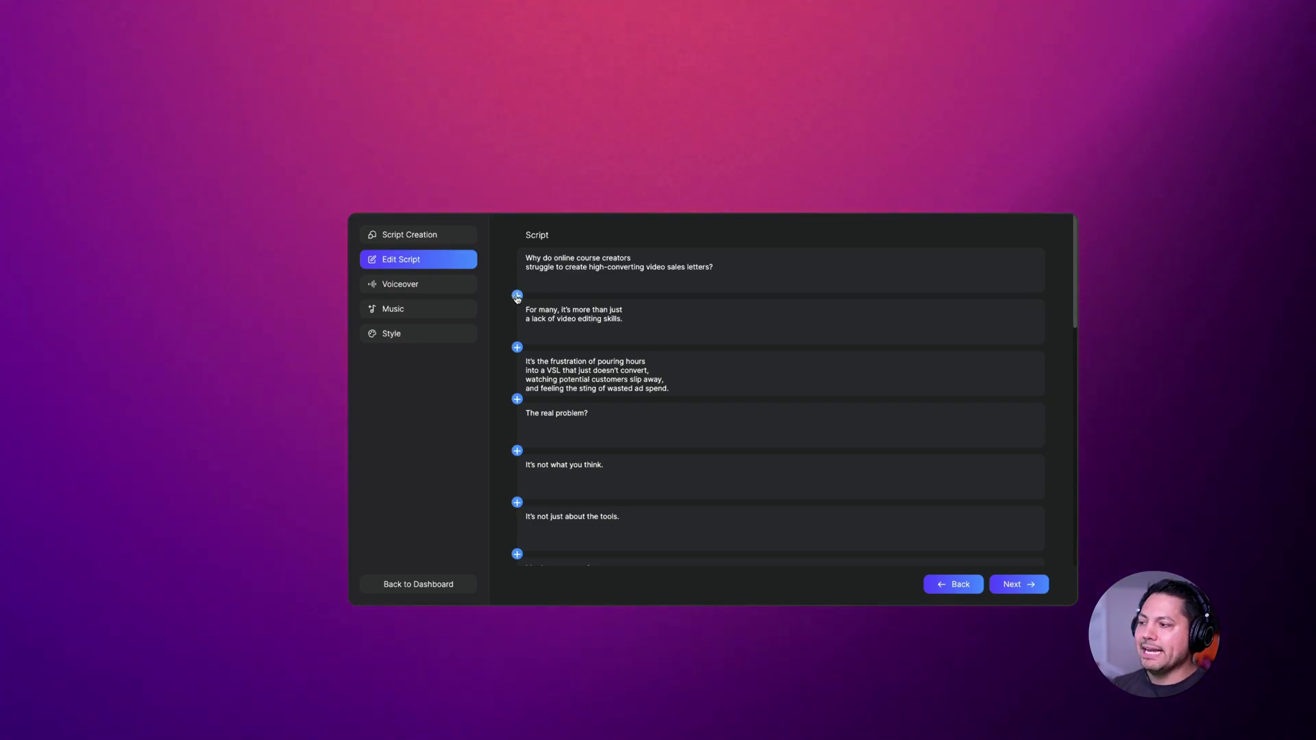
{"action": "left_click", "coordinate": [517, 297]}
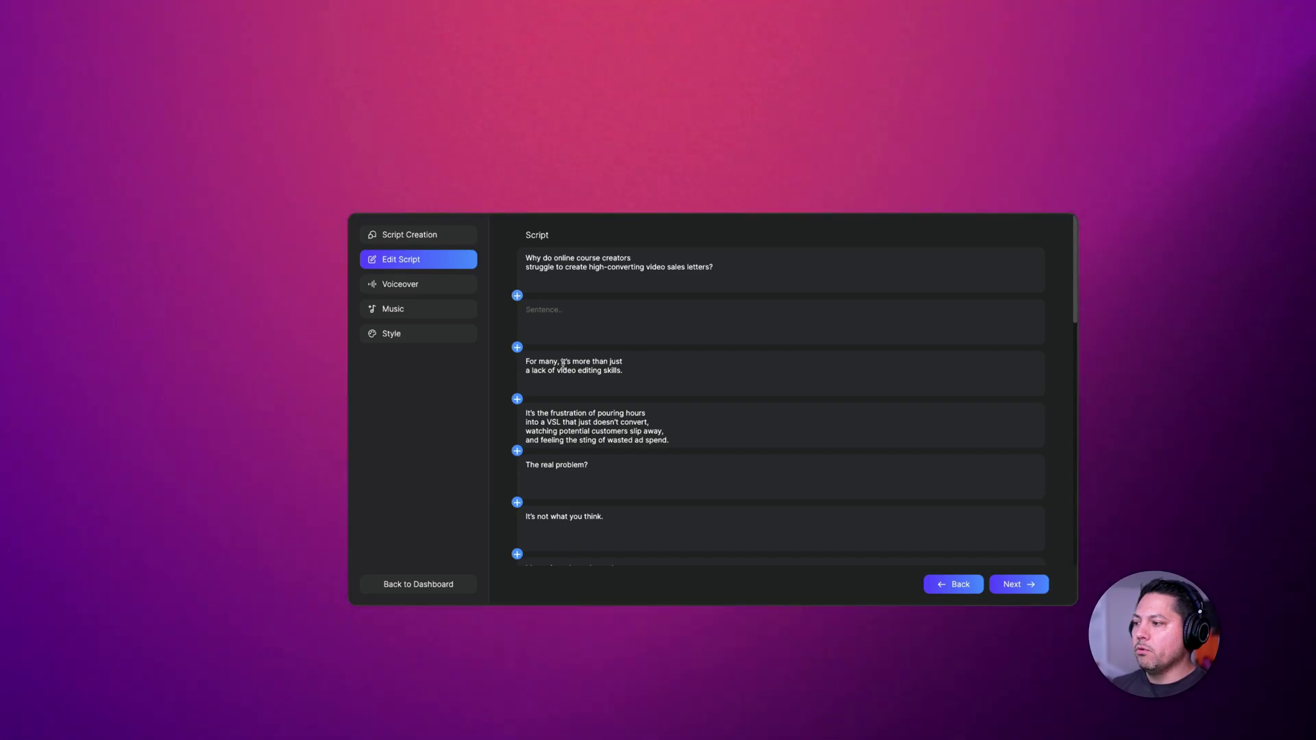
{"action": "left_click_drag", "start_coordinate": [641, 368], "coordinate": [606, 370]}
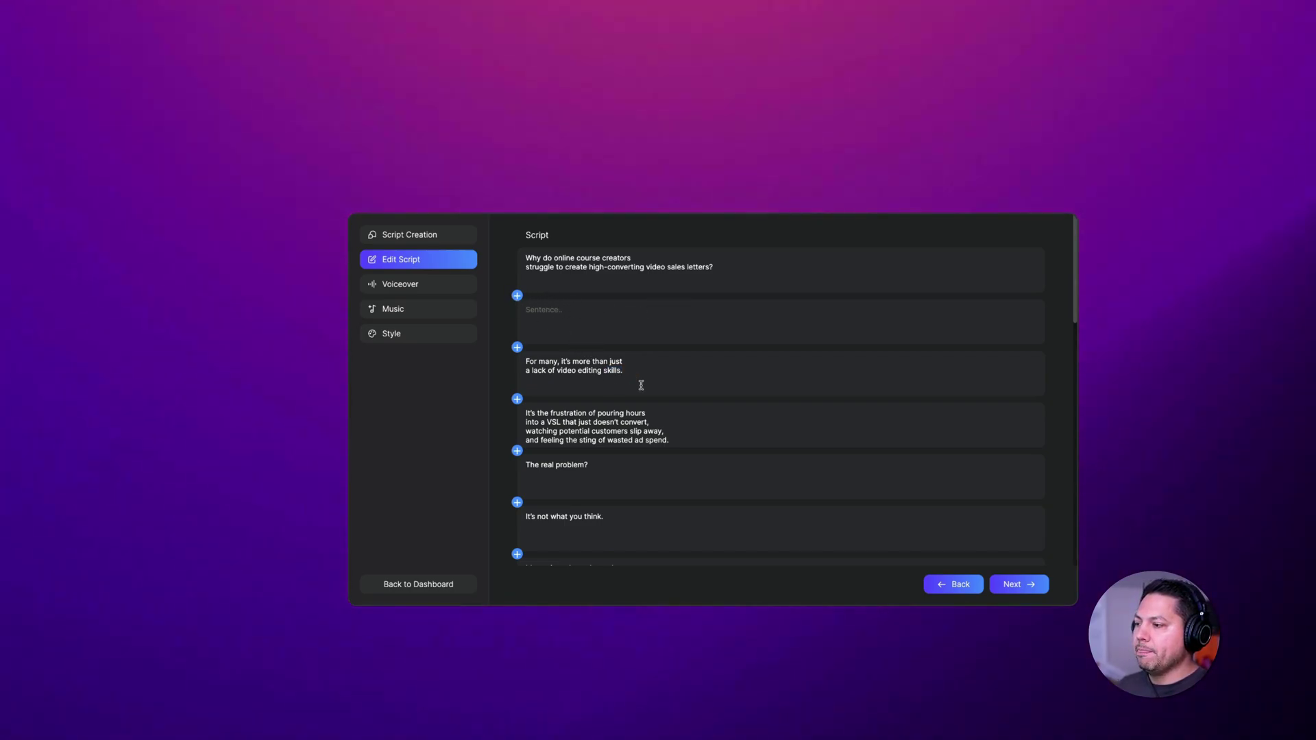
Review the rest of the generated script and continue to the narrator voices.
{"action": "scroll", "coordinate": [685, 418], "scroll_direction": "down", "scroll_amount": 3}
{"action": "scroll", "coordinate": [734, 470], "scroll_direction": "down", "scroll_amount": 10}
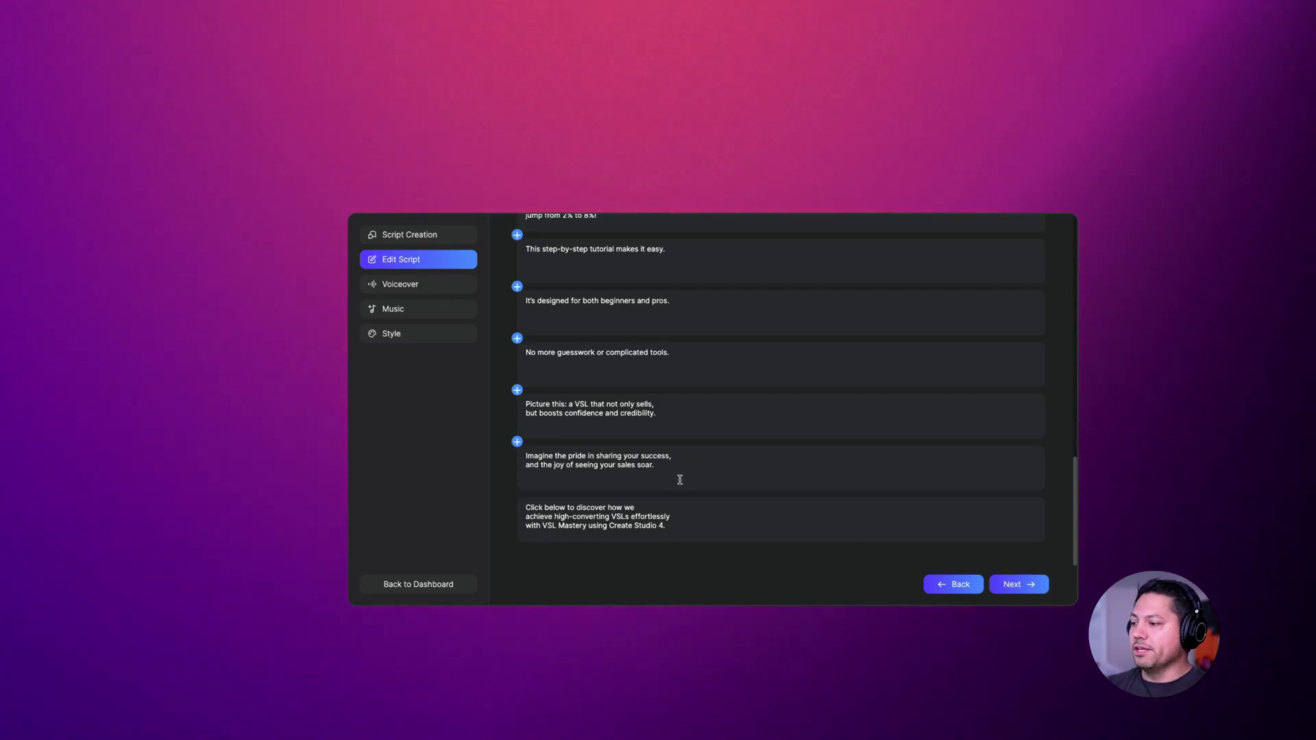
{"action": "left_click", "coordinate": [1017, 584]}
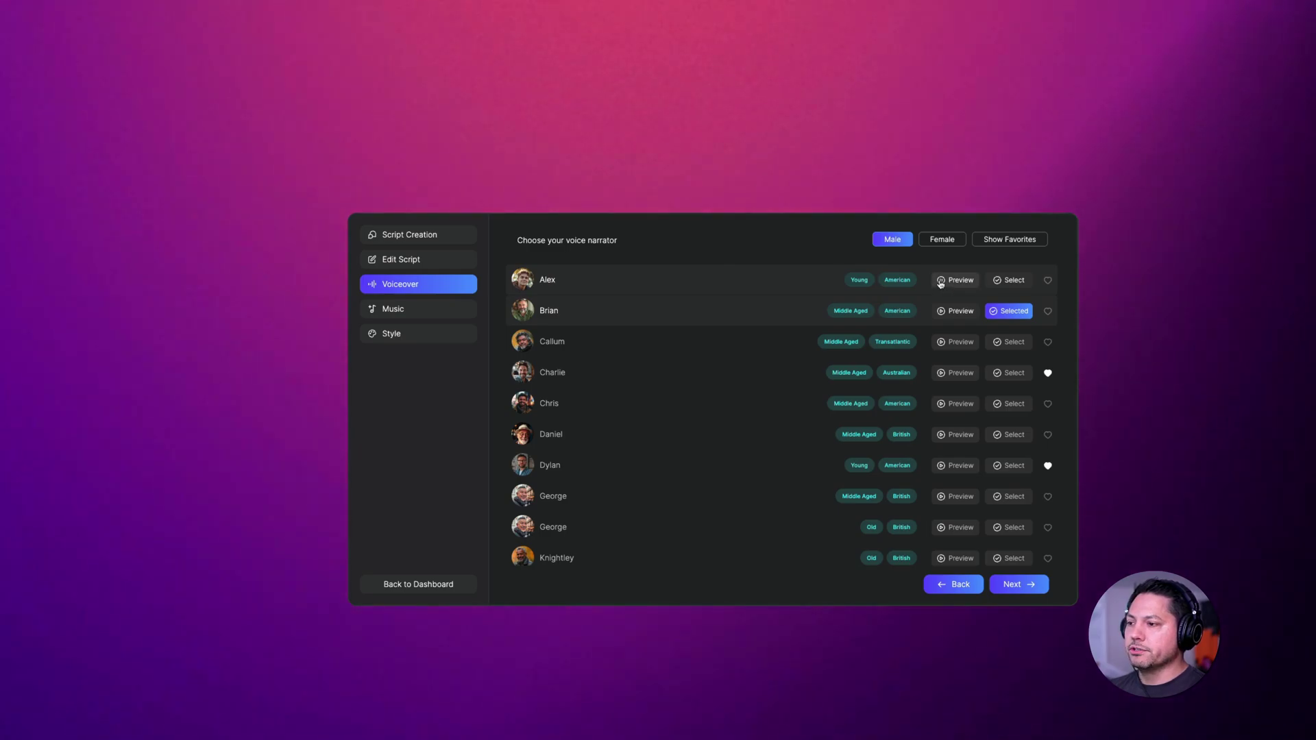
Preview Sanjay's voice and add Chris and Daniel to favourites.
{"action": "scroll", "coordinate": [933, 330], "scroll_direction": "down", "scroll_amount": 3}
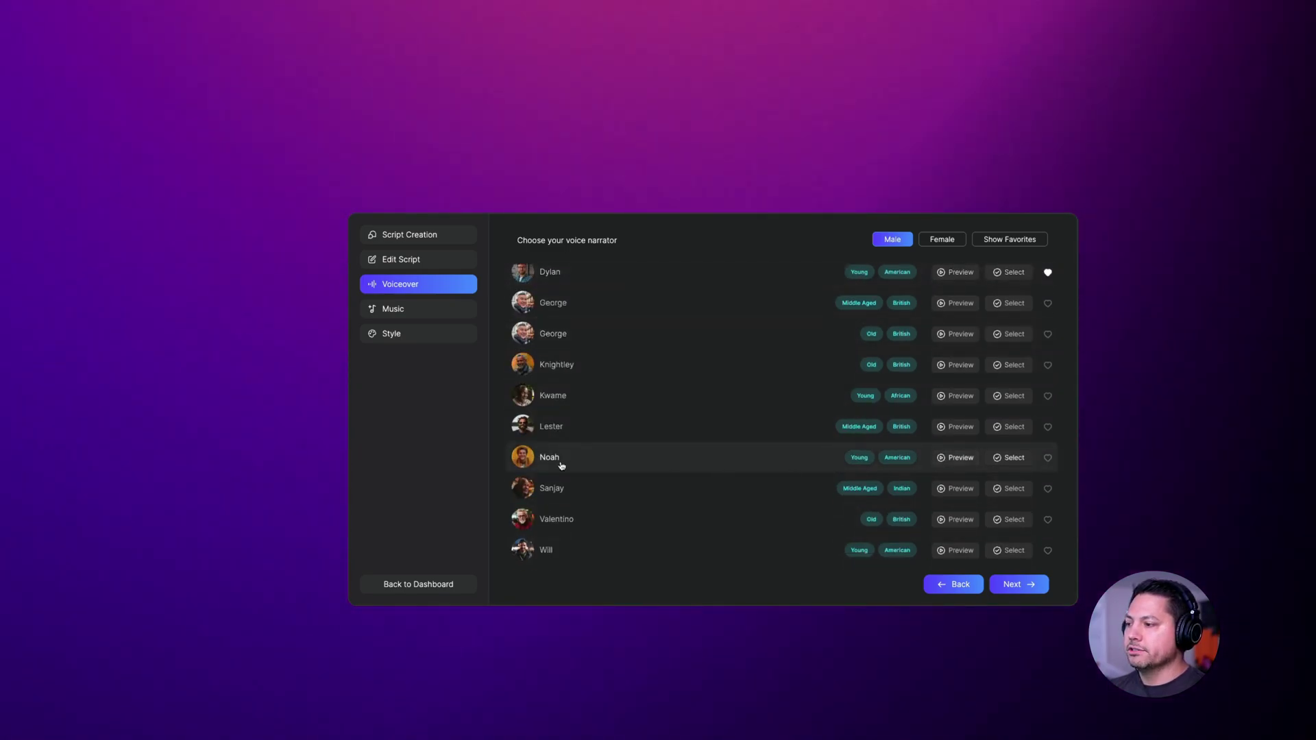
{"action": "left_click", "coordinate": [946, 489]}
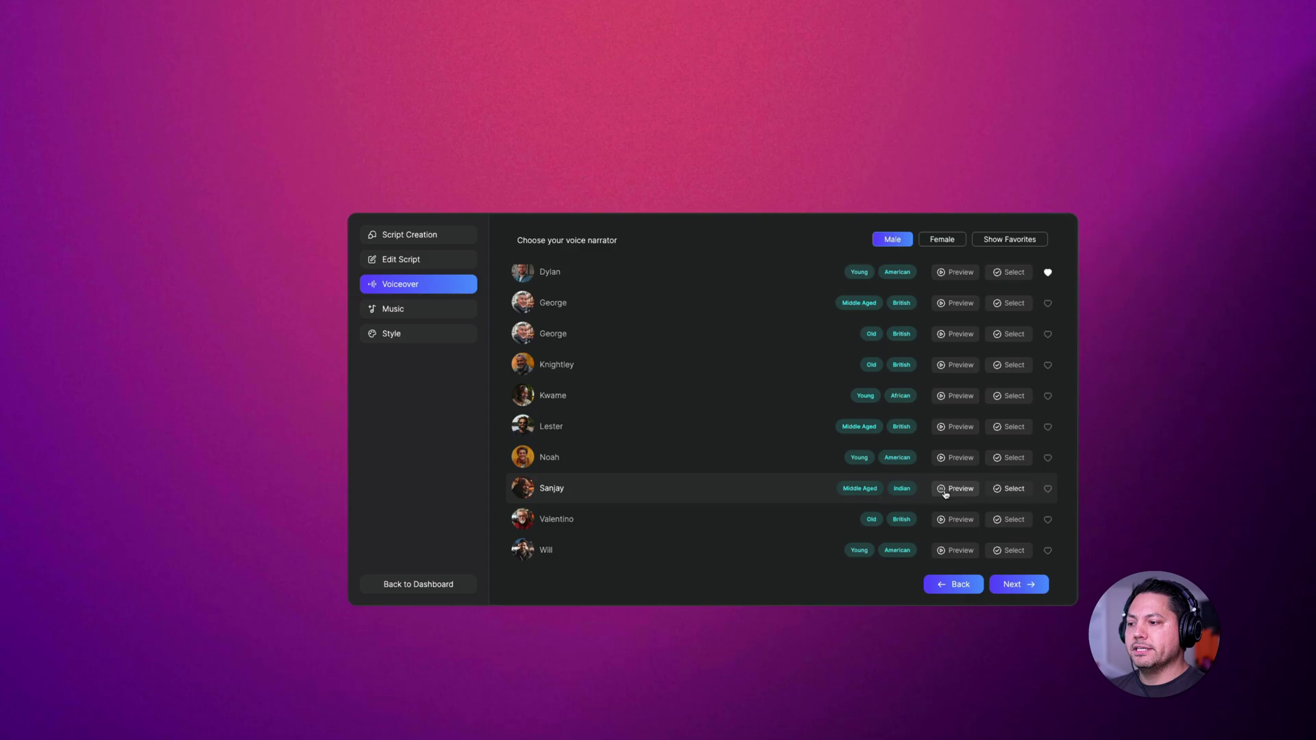
{"action": "scroll", "coordinate": [824, 465], "scroll_direction": "up", "scroll_amount": 3}
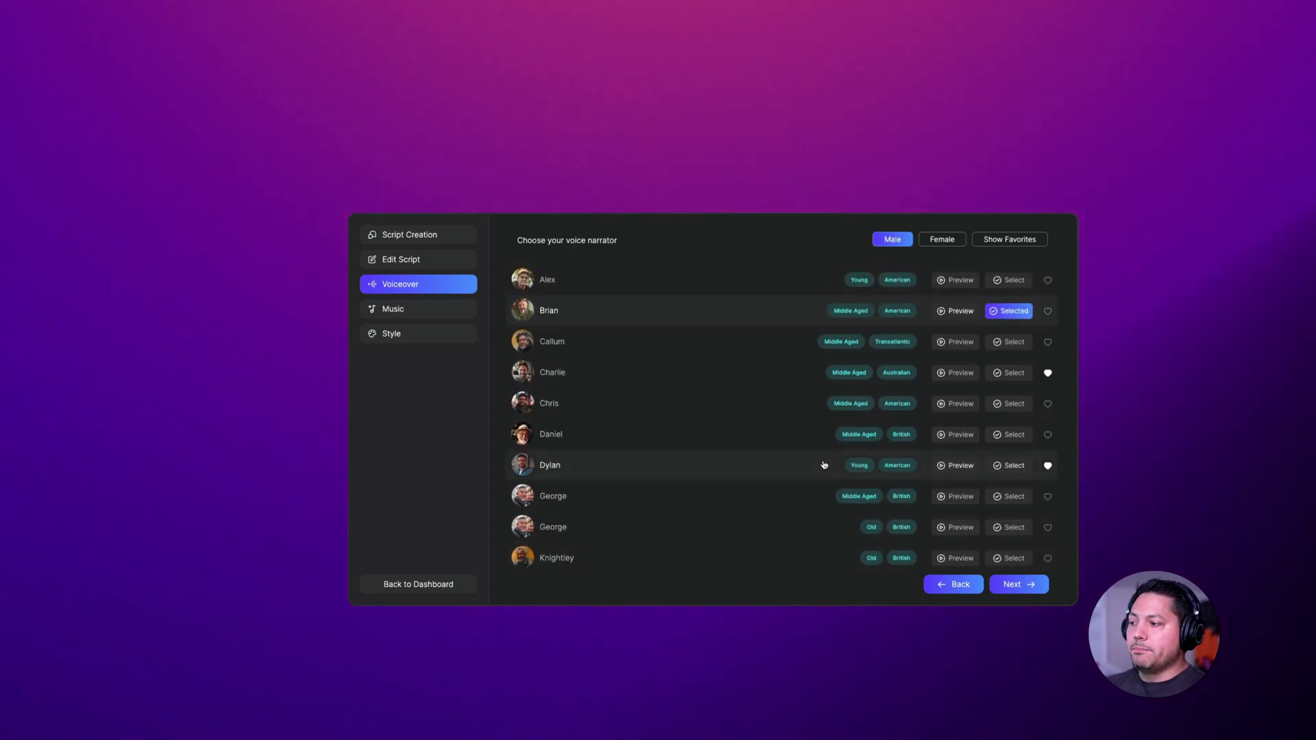
{"action": "left_click", "coordinate": [1049, 404]}
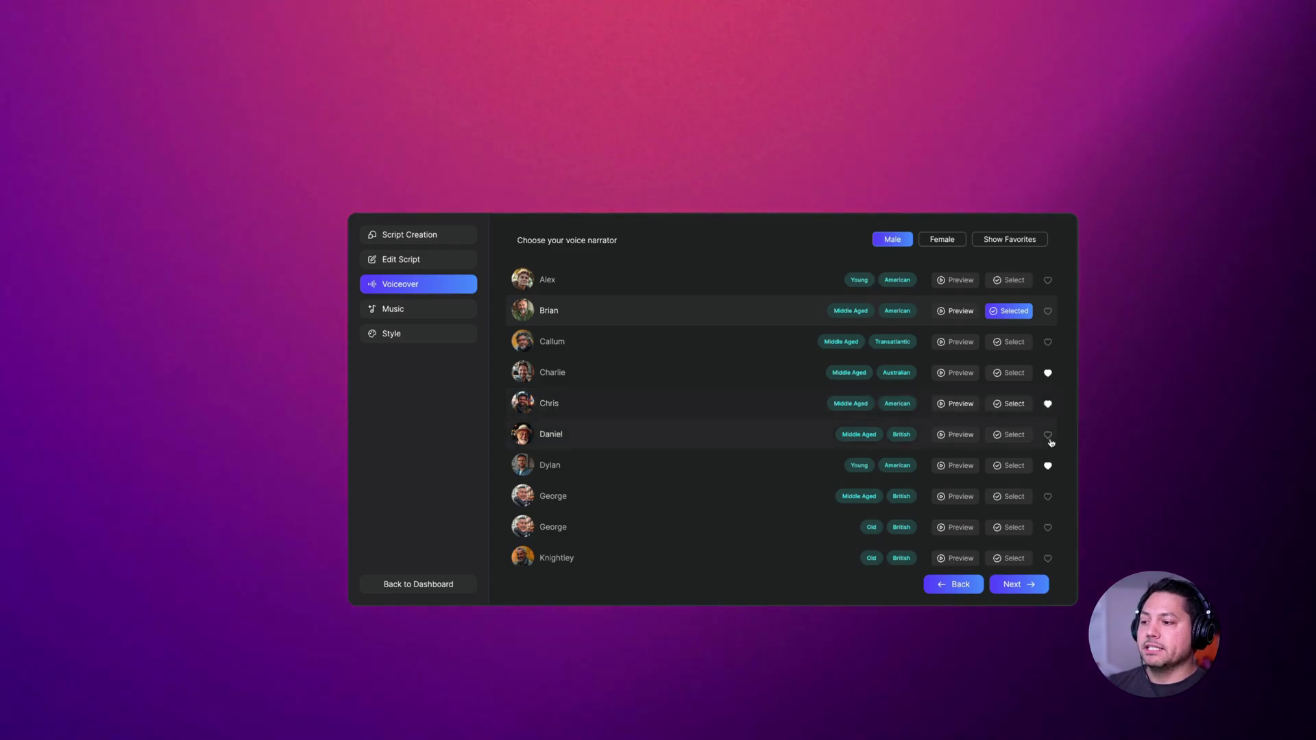
{"action": "left_click", "coordinate": [1047, 435]}
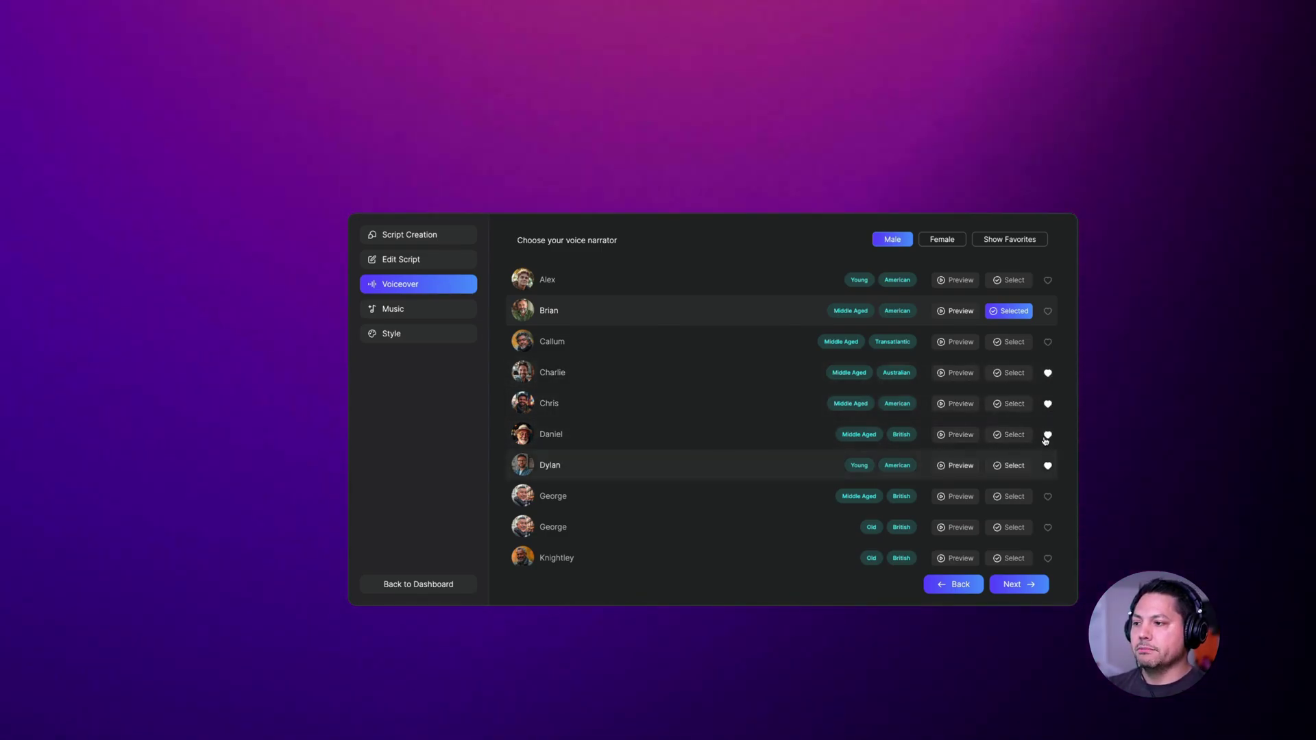
Preview the female narrators Jessica and Maya.
{"action": "left_click", "coordinate": [939, 242]}
{"action": "scroll", "coordinate": [732, 523], "scroll_direction": "down", "scroll_amount": 2}
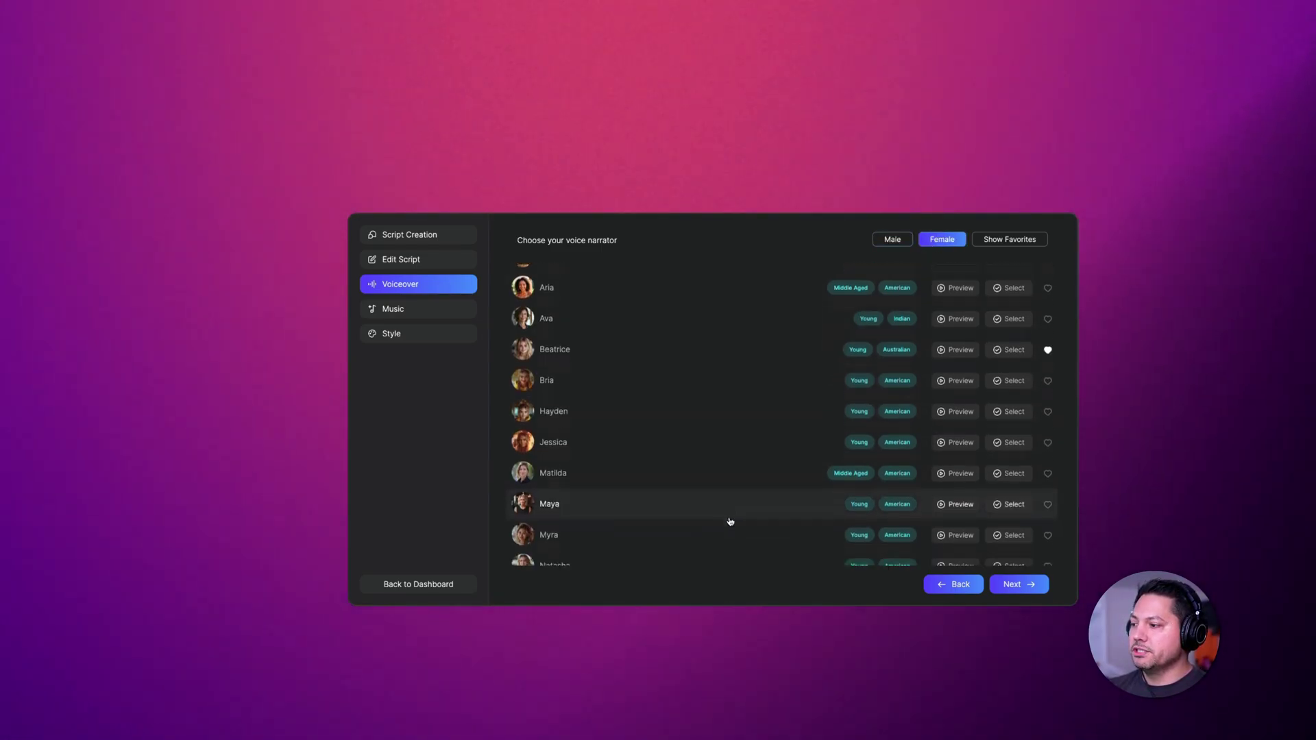
{"action": "left_click", "coordinate": [955, 398]}
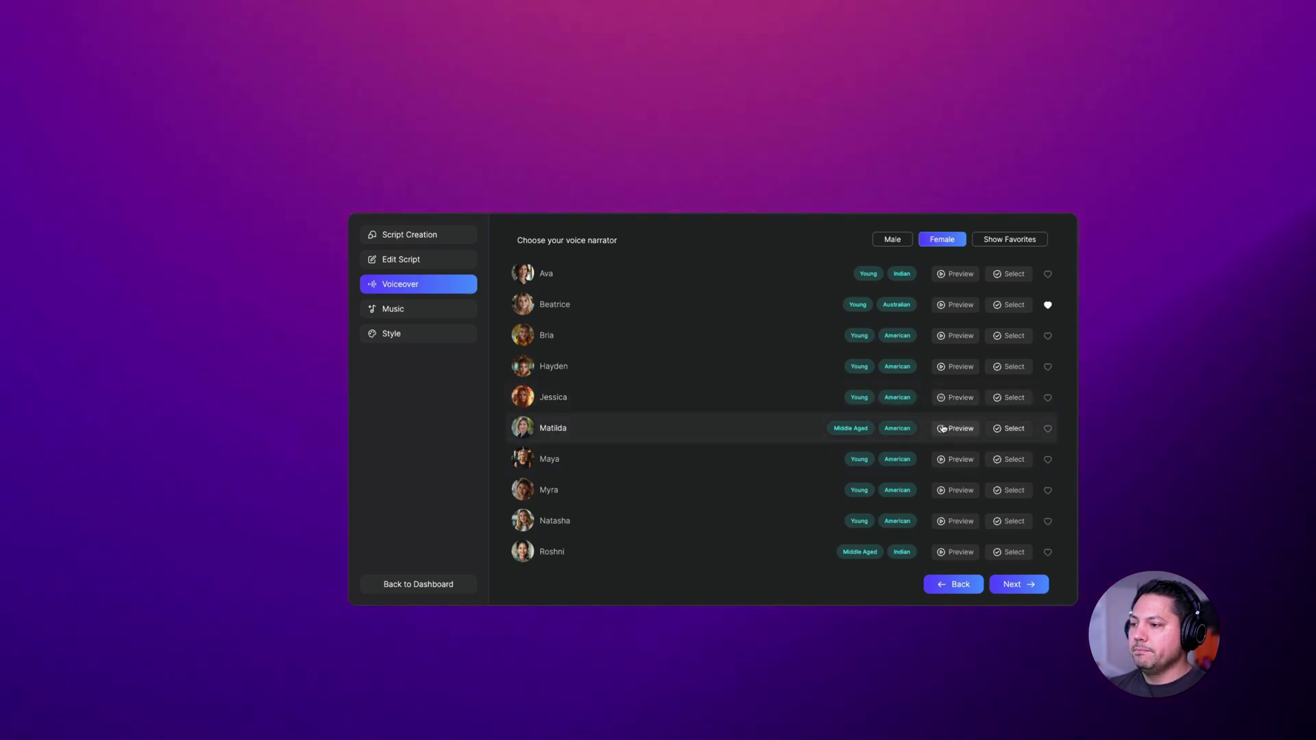
{"action": "left_click", "coordinate": [941, 461]}
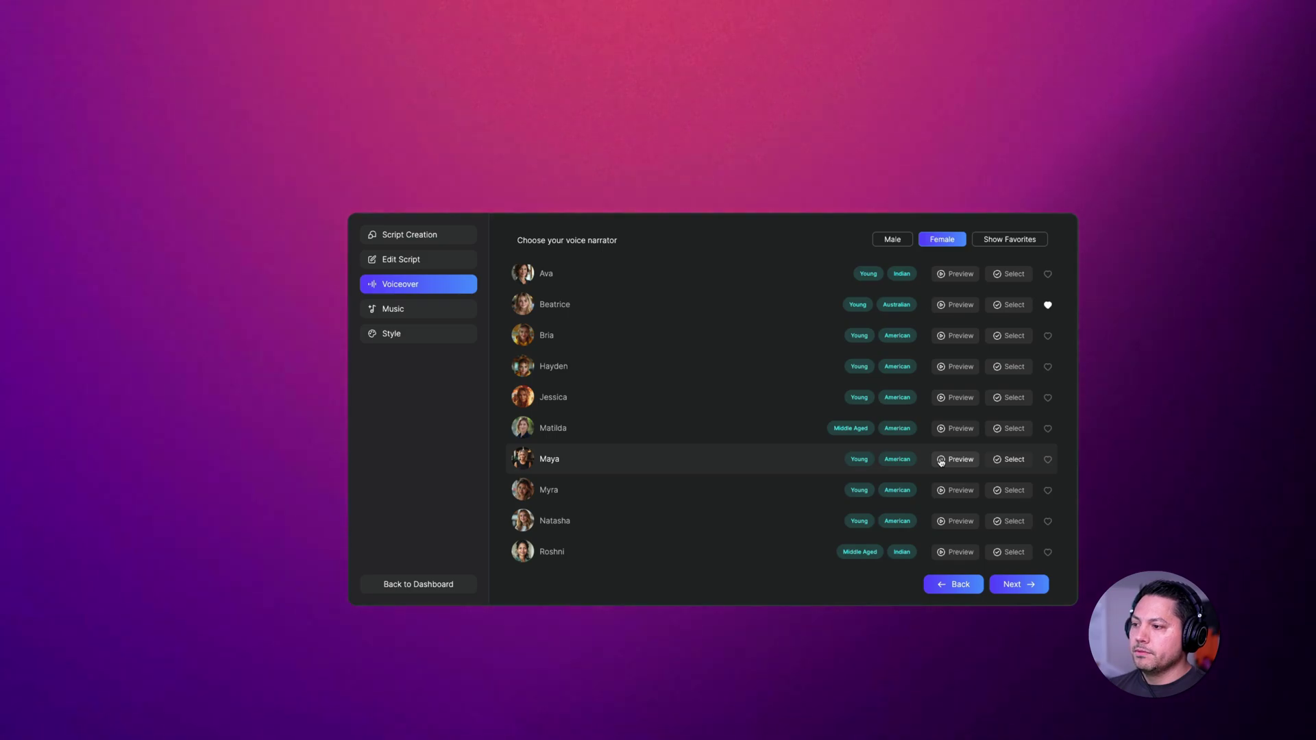
Filter the voices by favourites and gender, then make Chris the narrator.
{"action": "left_click", "coordinate": [1016, 244]}
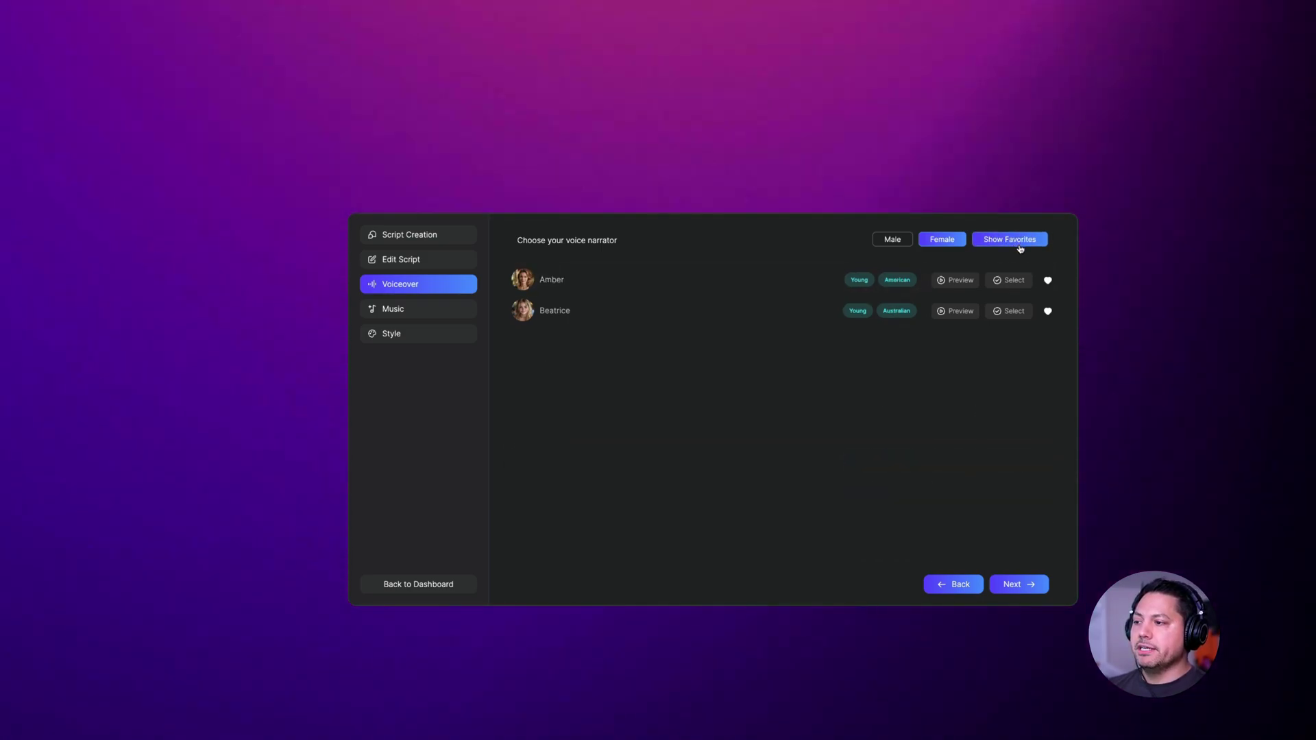
{"action": "left_click", "coordinate": [901, 243]}
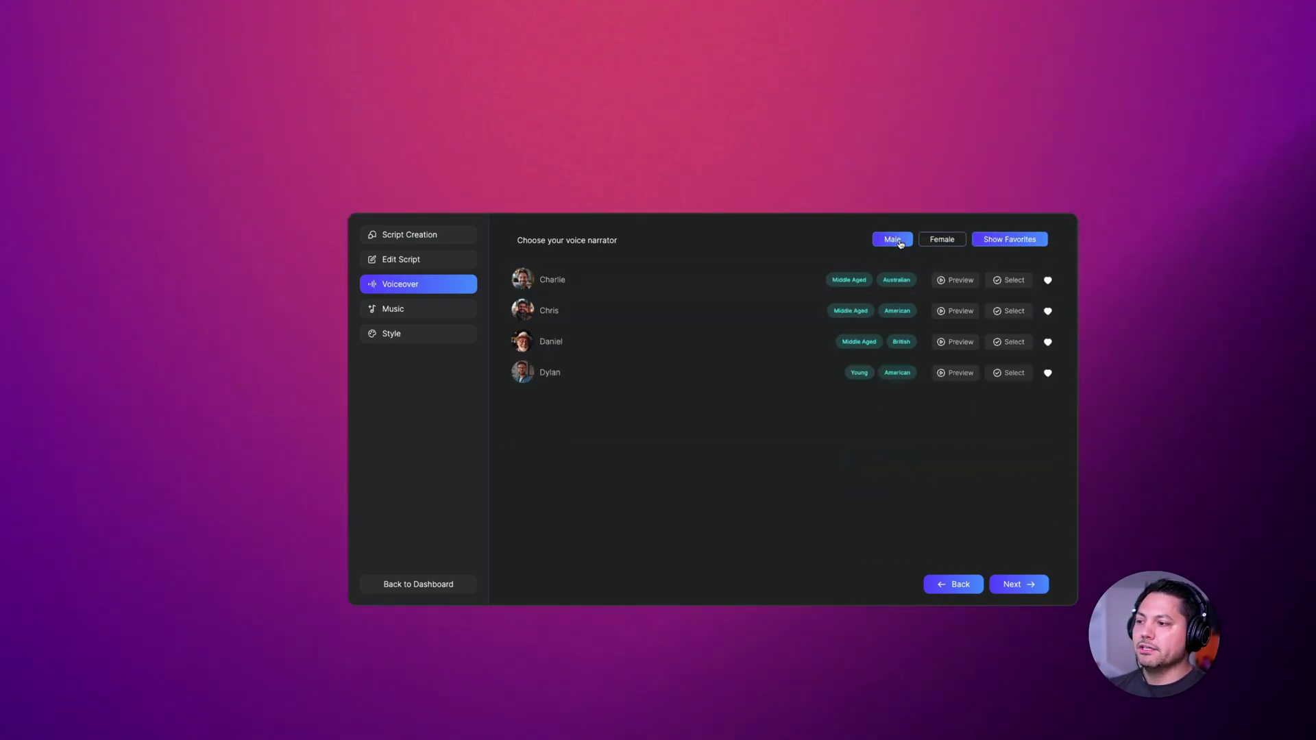
{"action": "left_click", "coordinate": [1016, 246]}
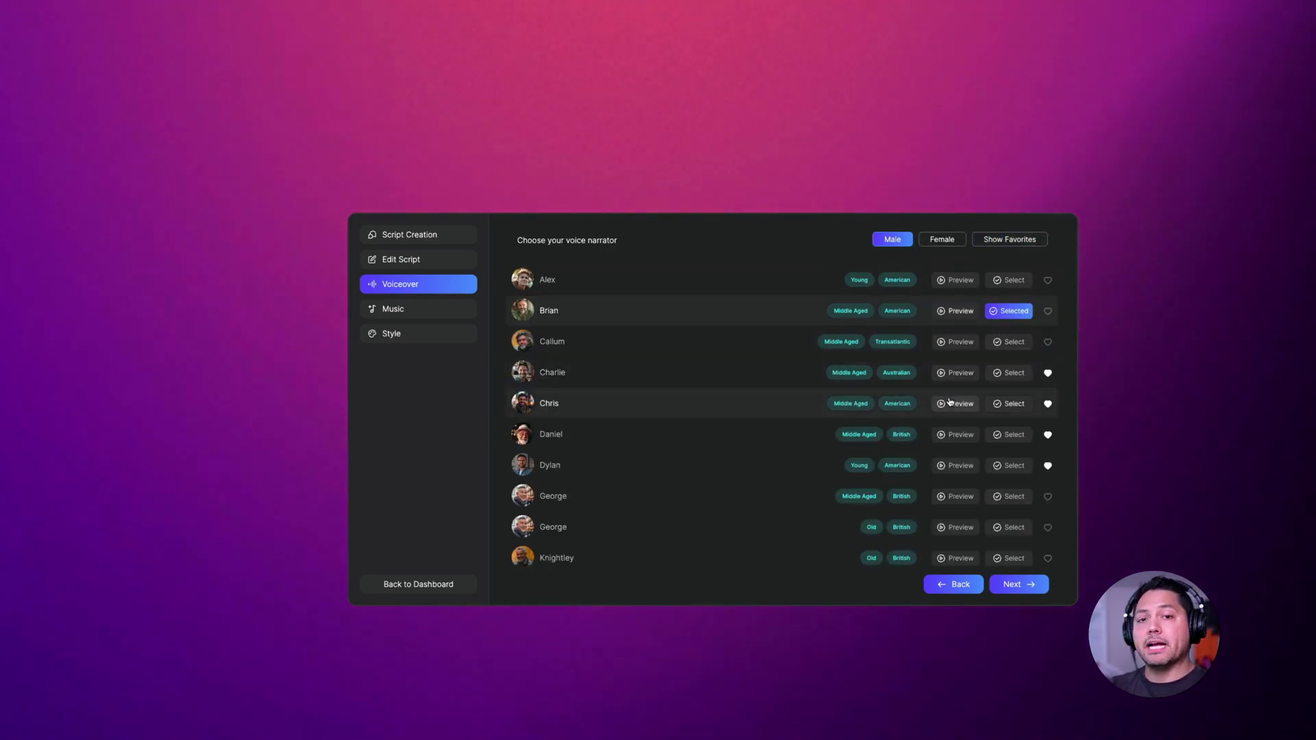
{"action": "left_click", "coordinate": [946, 240]}
{"action": "left_click", "coordinate": [897, 241]}
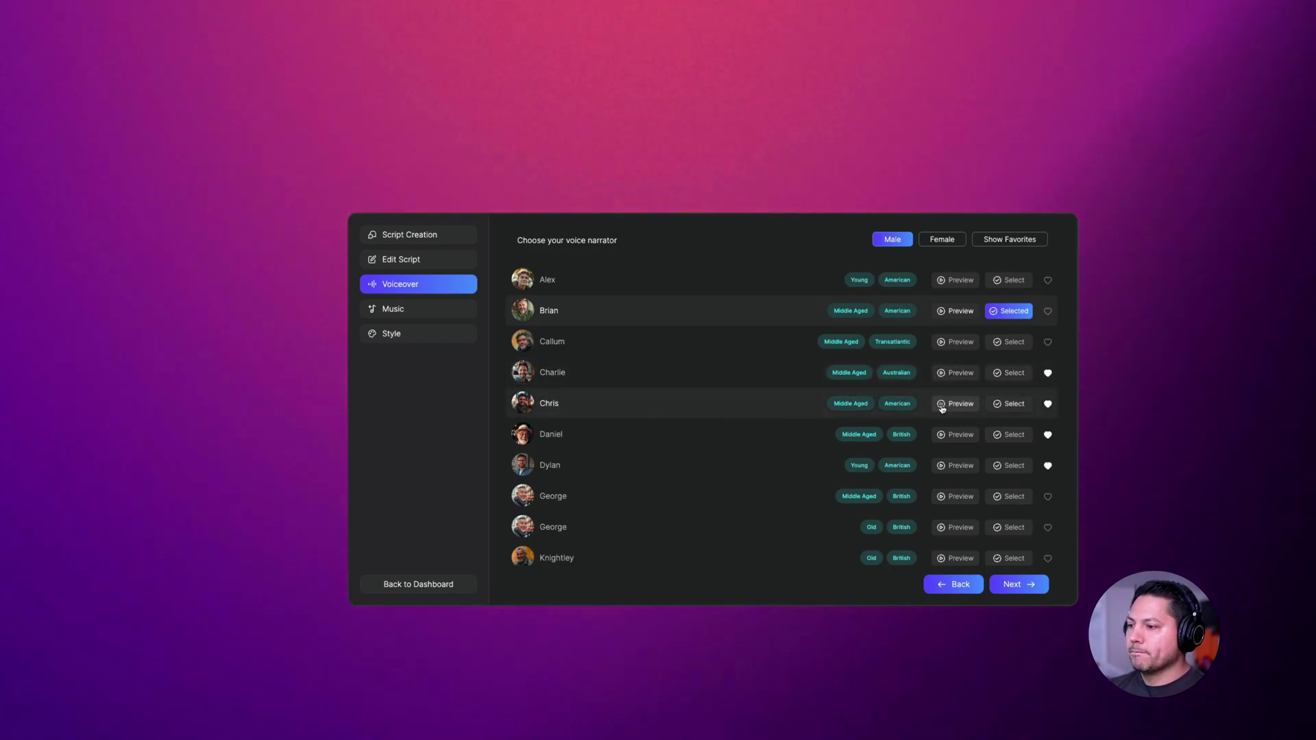
{"action": "left_click", "coordinate": [1016, 406]}
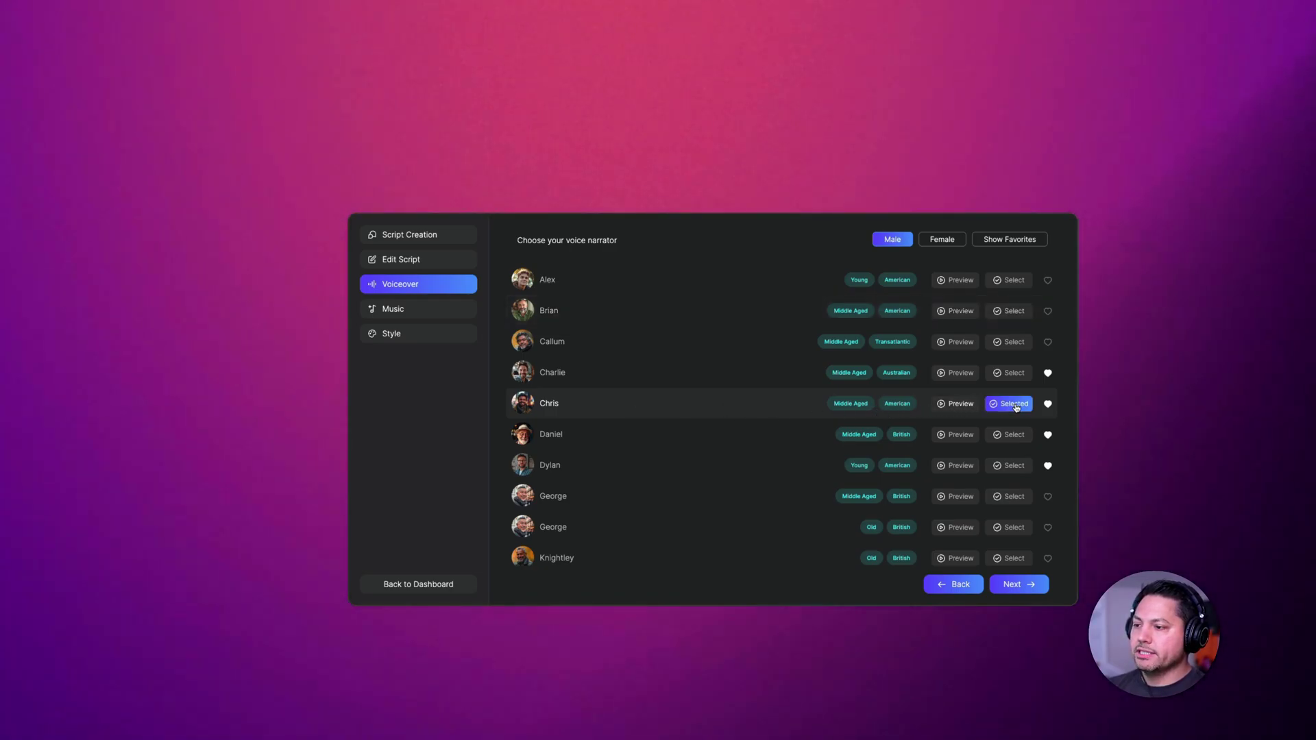
{"action": "left_click", "coordinate": [1029, 584]}
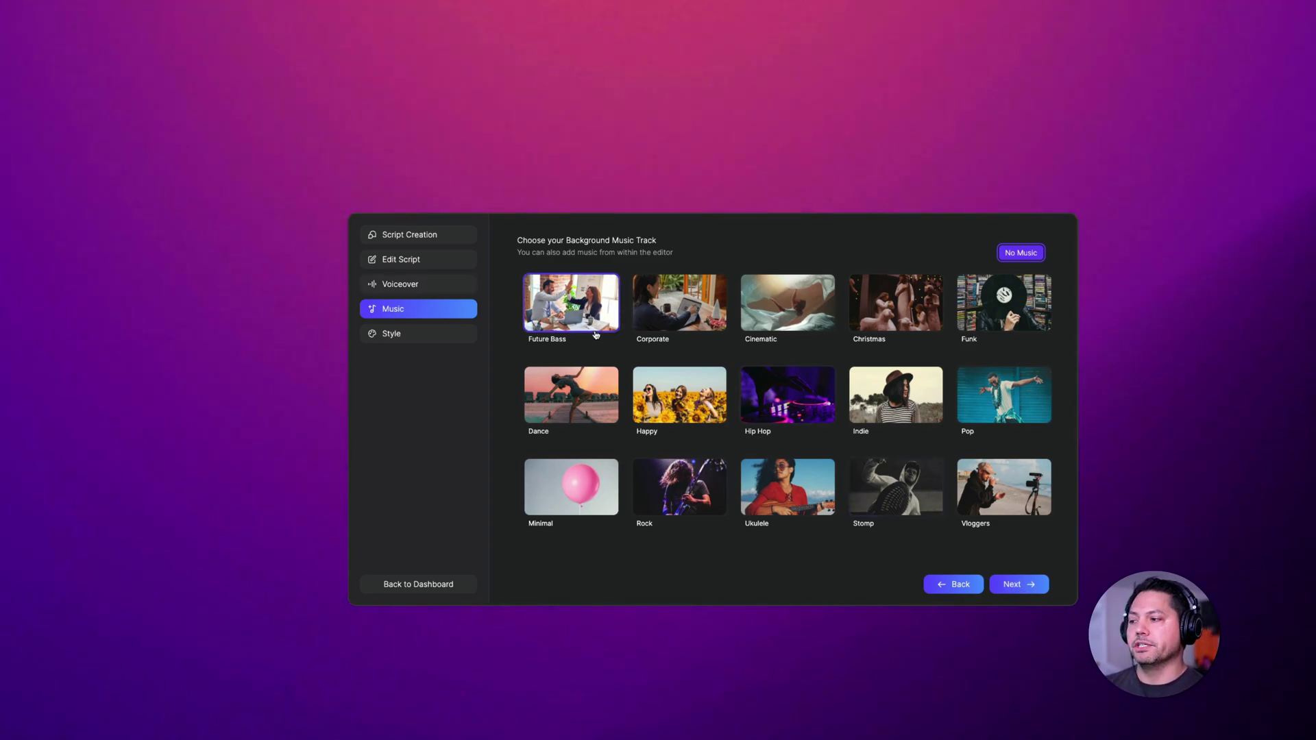
Audition Corporate and Cinematic, then set Indie as the background music.
{"action": "left_click", "coordinate": [674, 311]}
{"action": "left_click", "coordinate": [812, 309]}
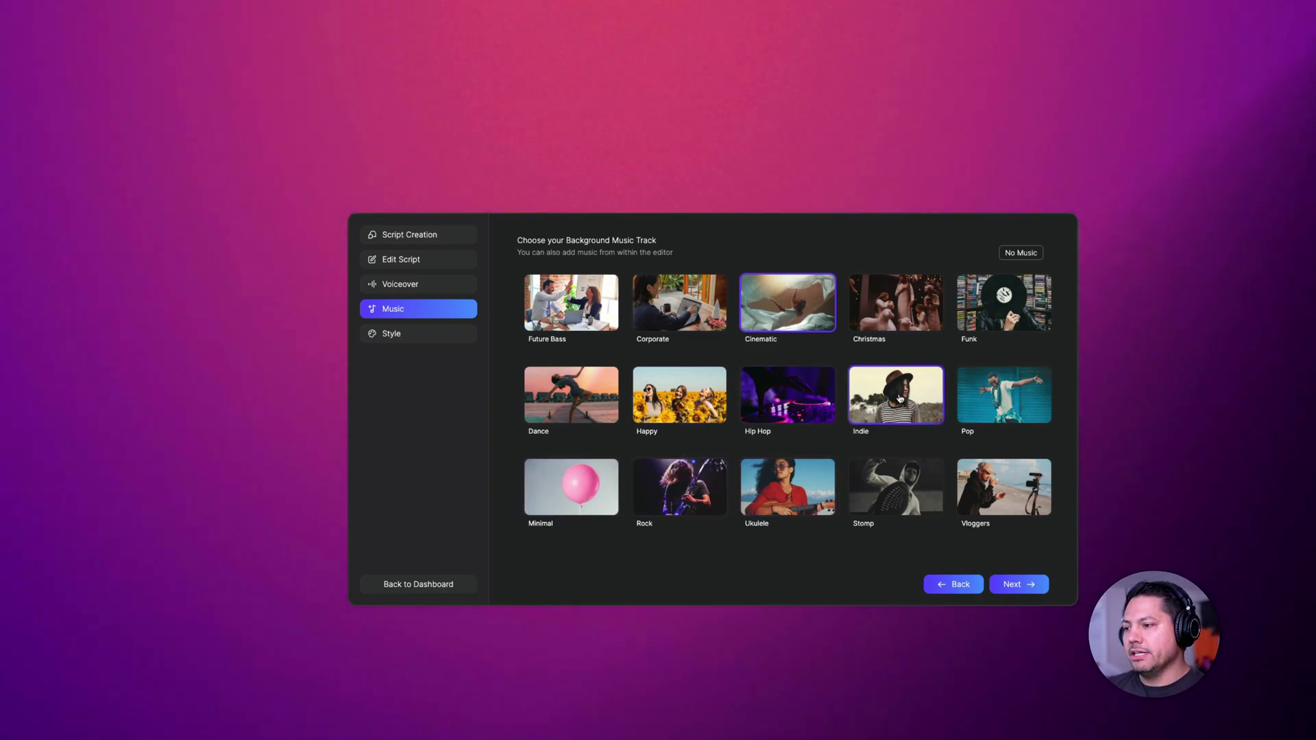
{"action": "left_click", "coordinate": [900, 399]}
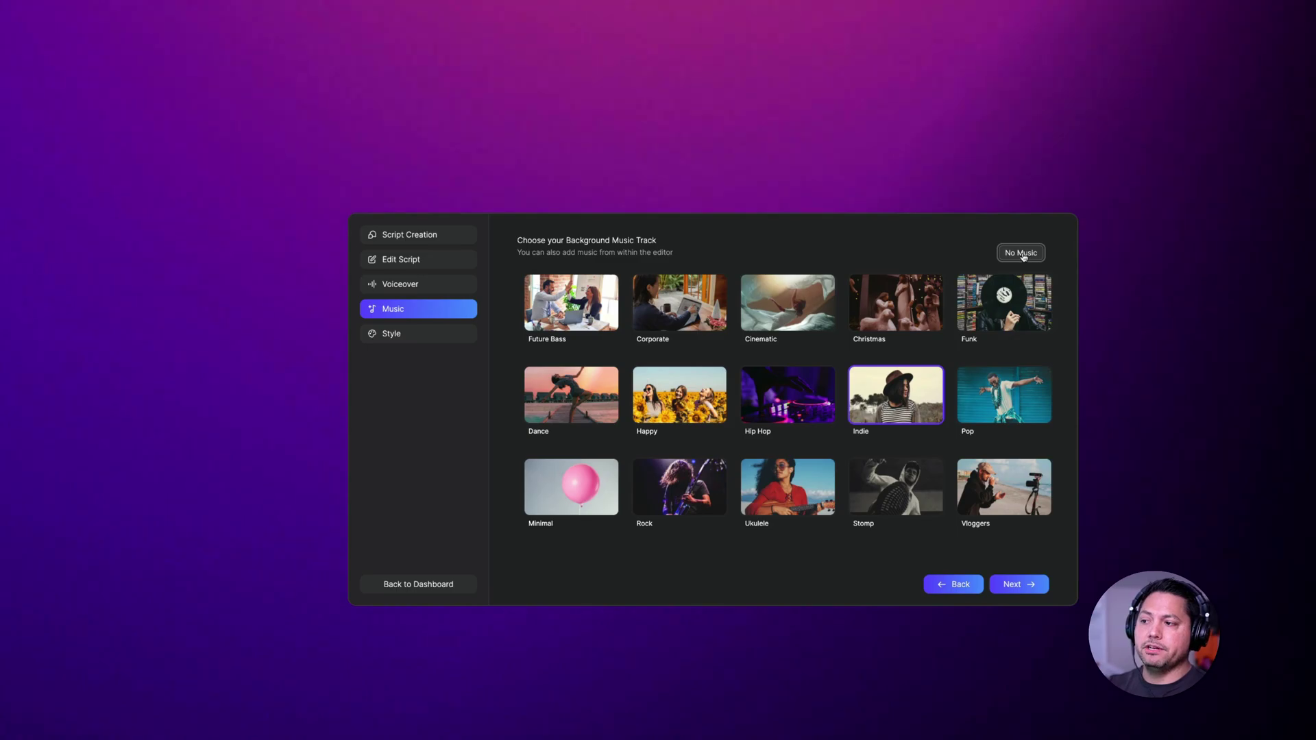
{"action": "left_click", "coordinate": [1022, 584]}
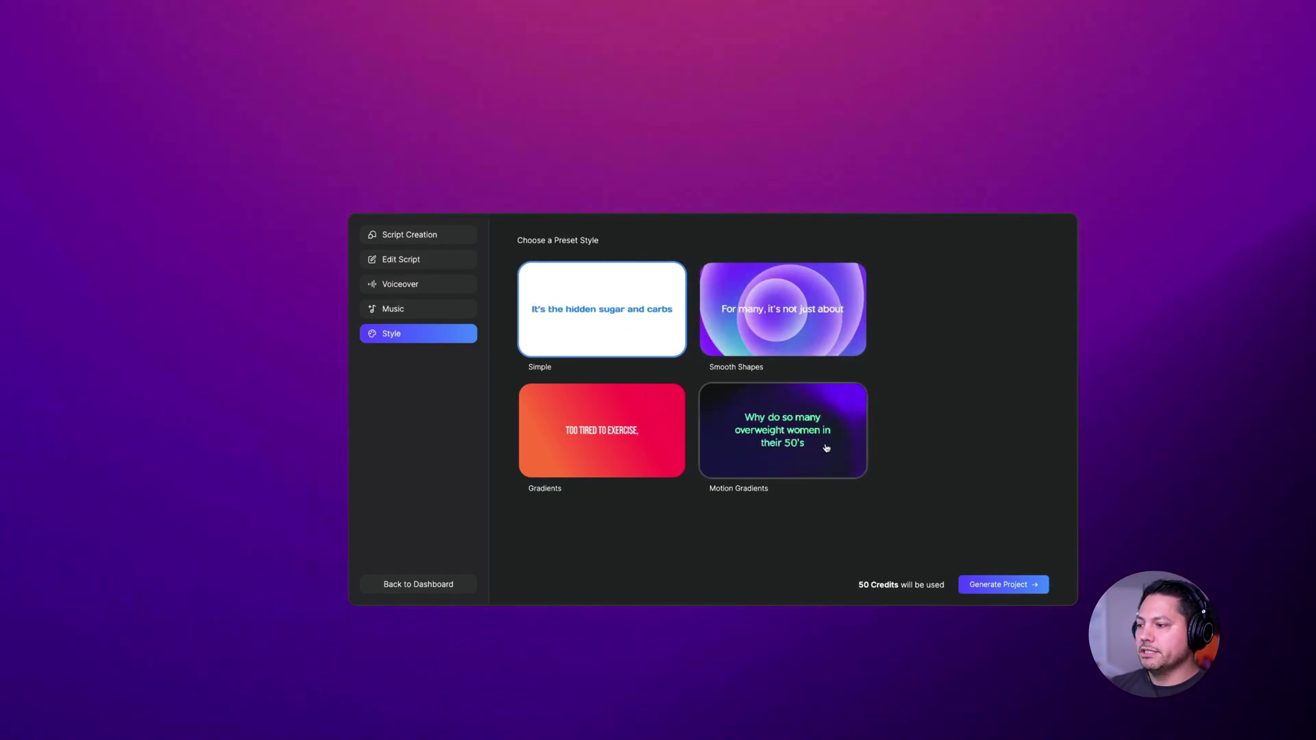
Choose the Motion Gradients preset style and generate the project.
{"action": "left_click", "coordinate": [789, 441]}
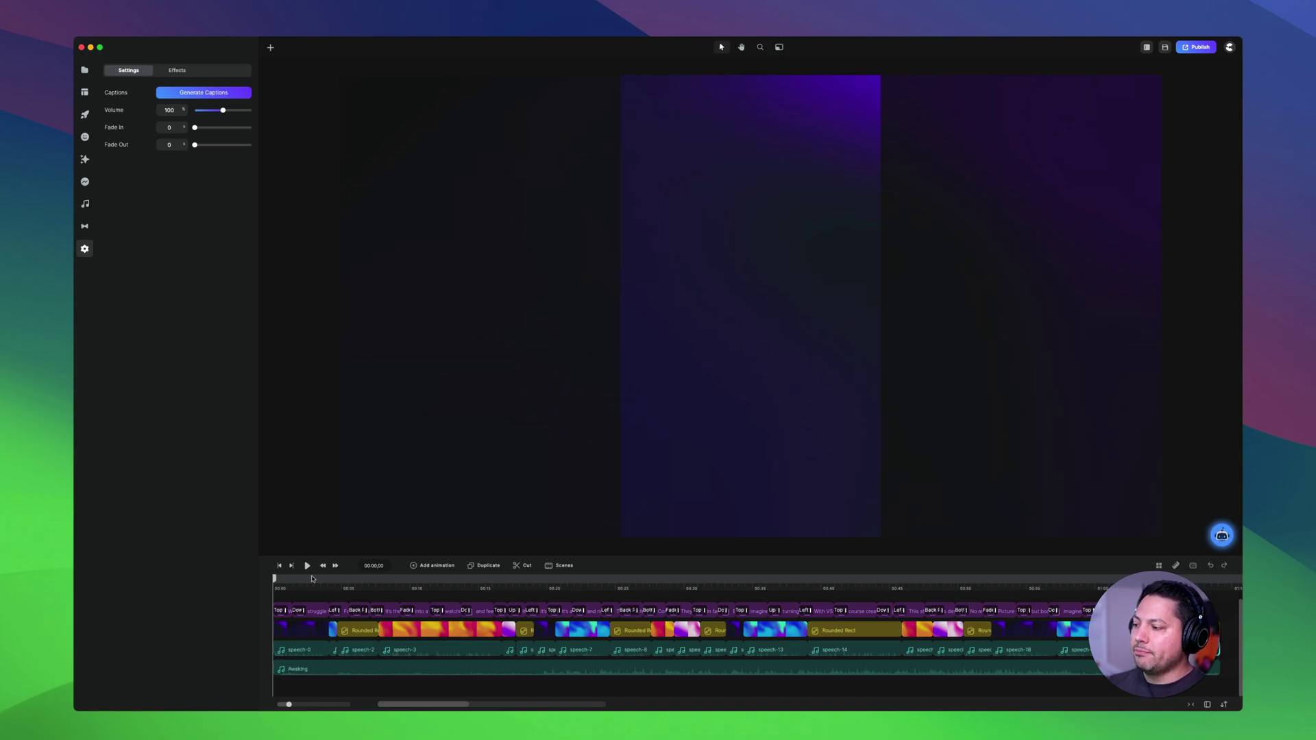
Play the video, rewind to the start, and select the 'and feeling the sting of wasted ad spend.' caption.
{"action": "left_click", "coordinate": [306, 566]}
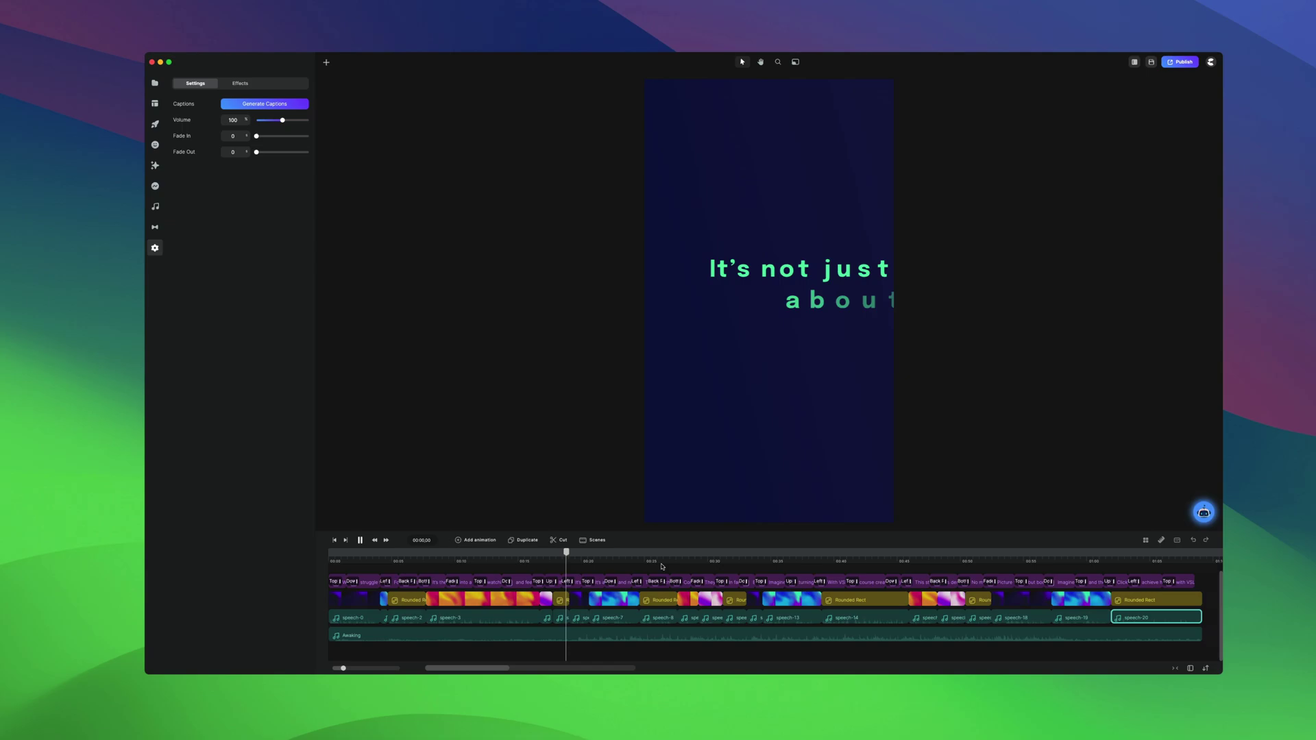
{"action": "key", "text": "space"}
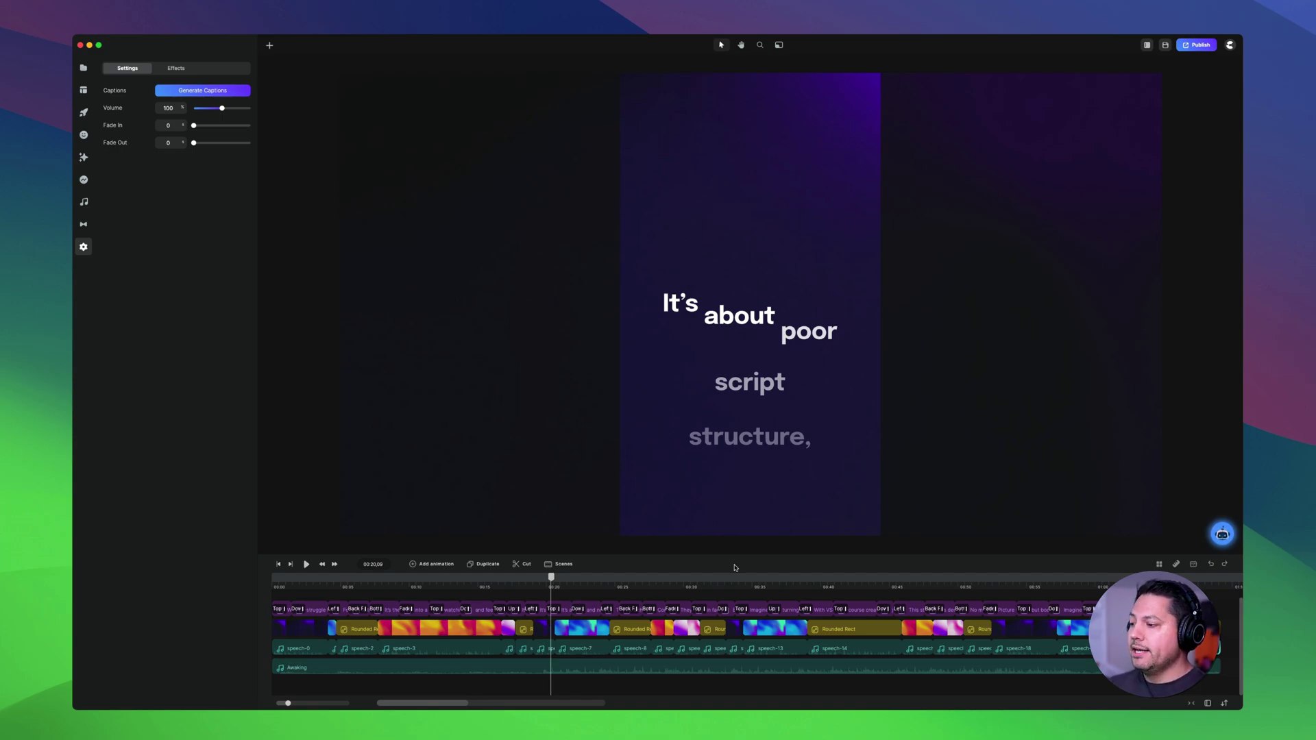
{"action": "left_click_drag", "start_coordinate": [500, 585], "coordinate": [256, 599]}
{"action": "left_click", "coordinate": [506, 609]}
{"action": "left_click", "coordinate": [485, 610]}
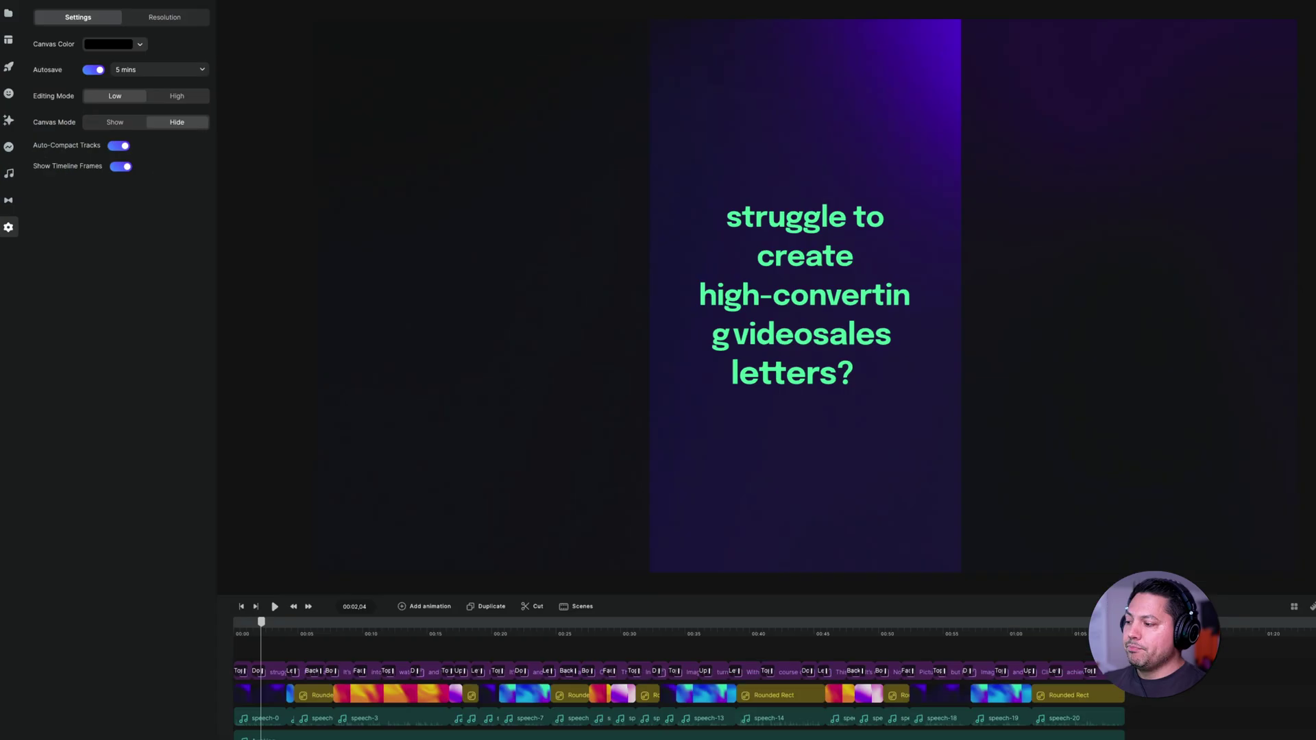
Select all the text of the 'struggle to create high-converting video sales letters?' caption.
{"action": "right_click", "coordinate": [416, 226]}
{"action": "left_click", "coordinate": [388, 645]}
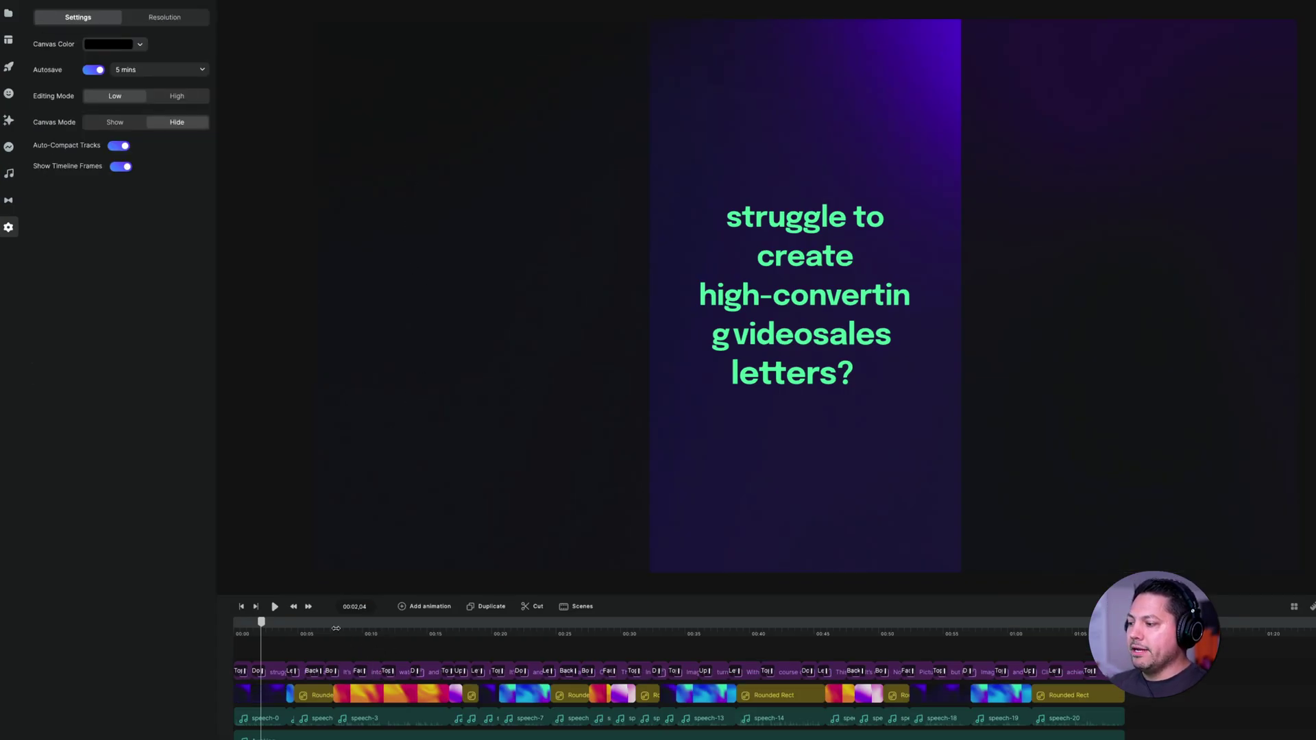
{"action": "scroll", "coordinate": [281, 681], "scroll_direction": "up", "scroll_amount": 5}
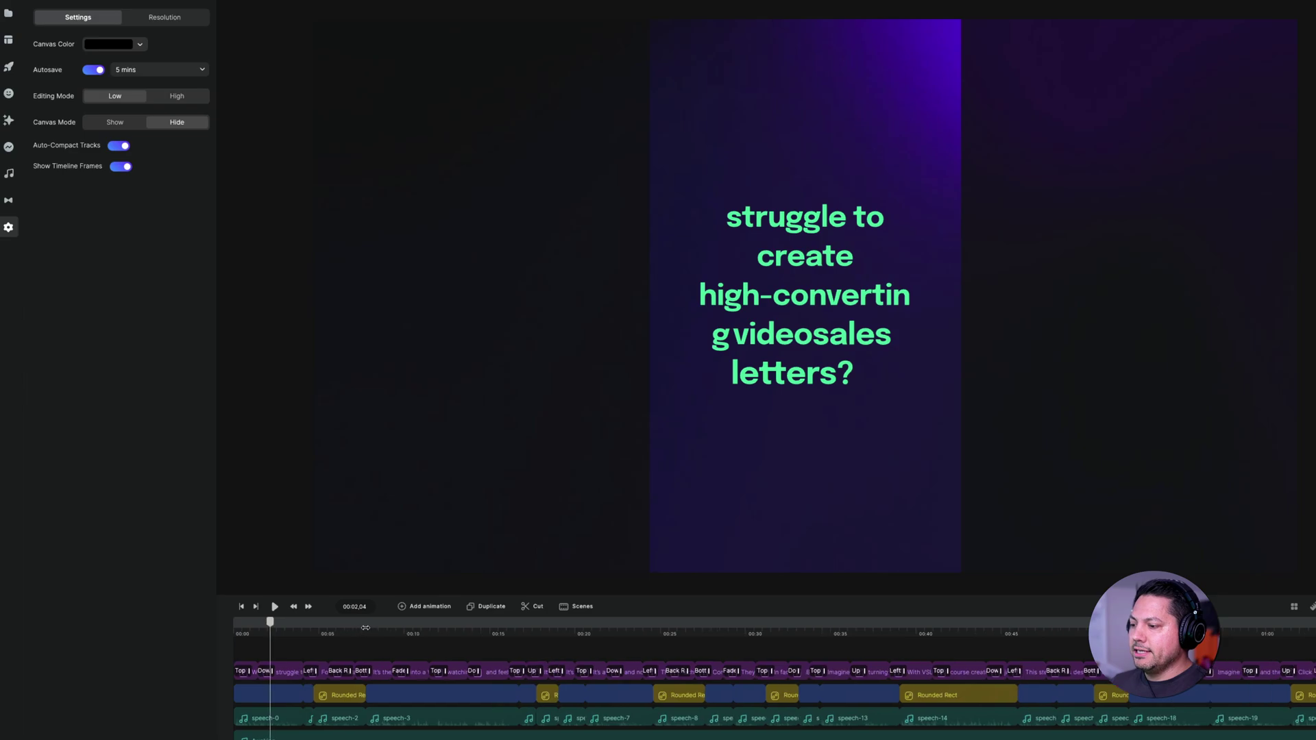
{"action": "left_click", "coordinate": [295, 674]}
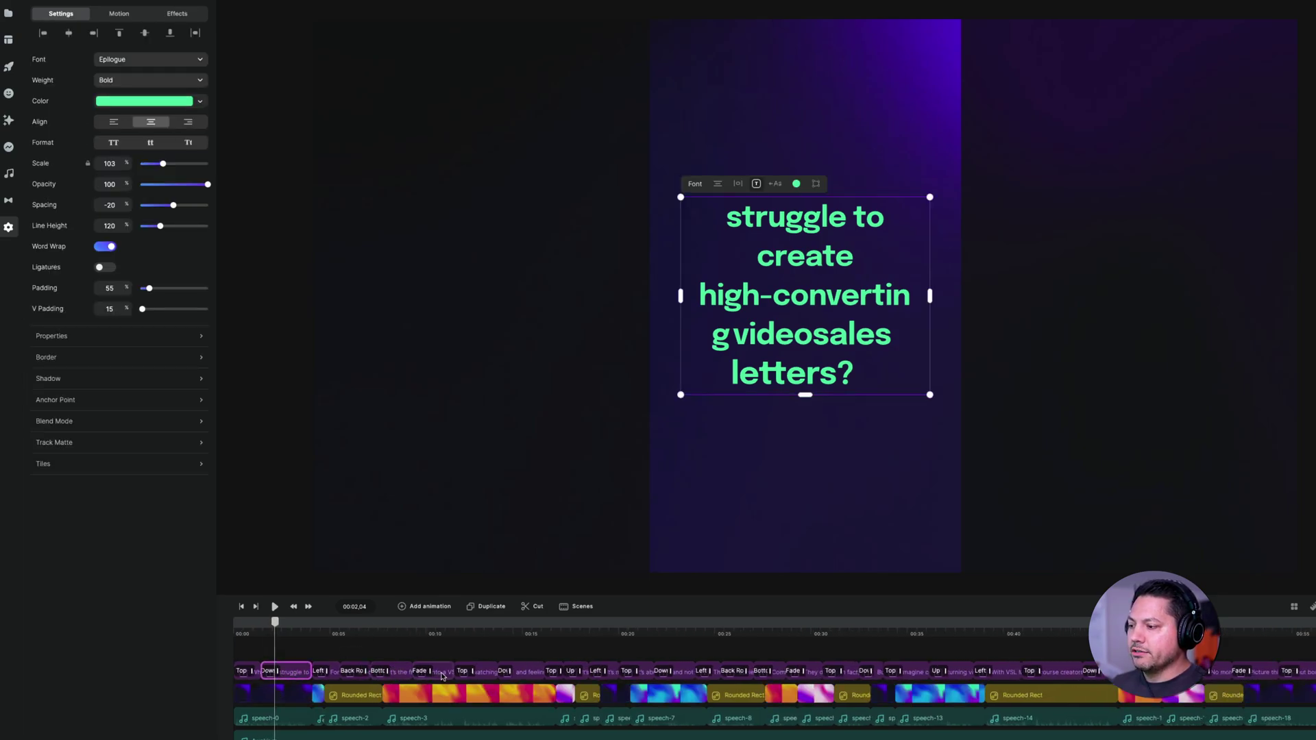
{"action": "left_click", "coordinate": [302, 625]}
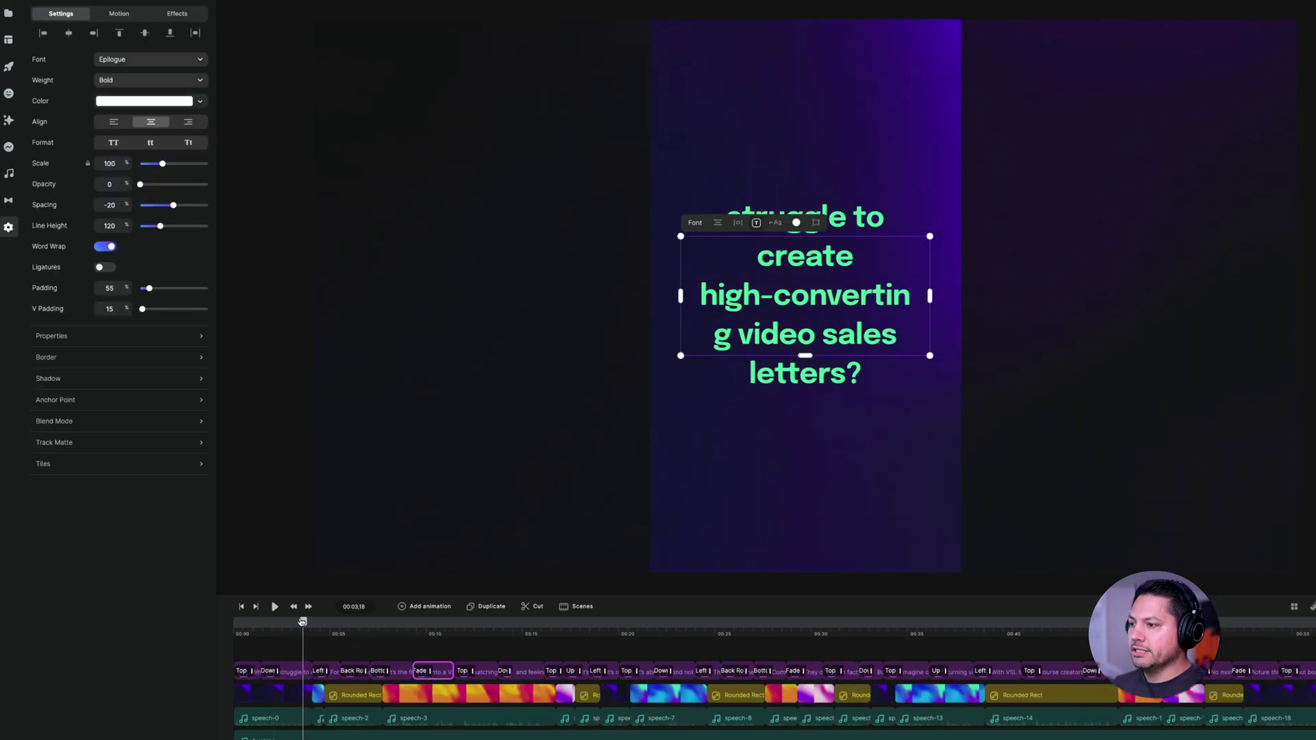
{"action": "left_click", "coordinate": [300, 670]}
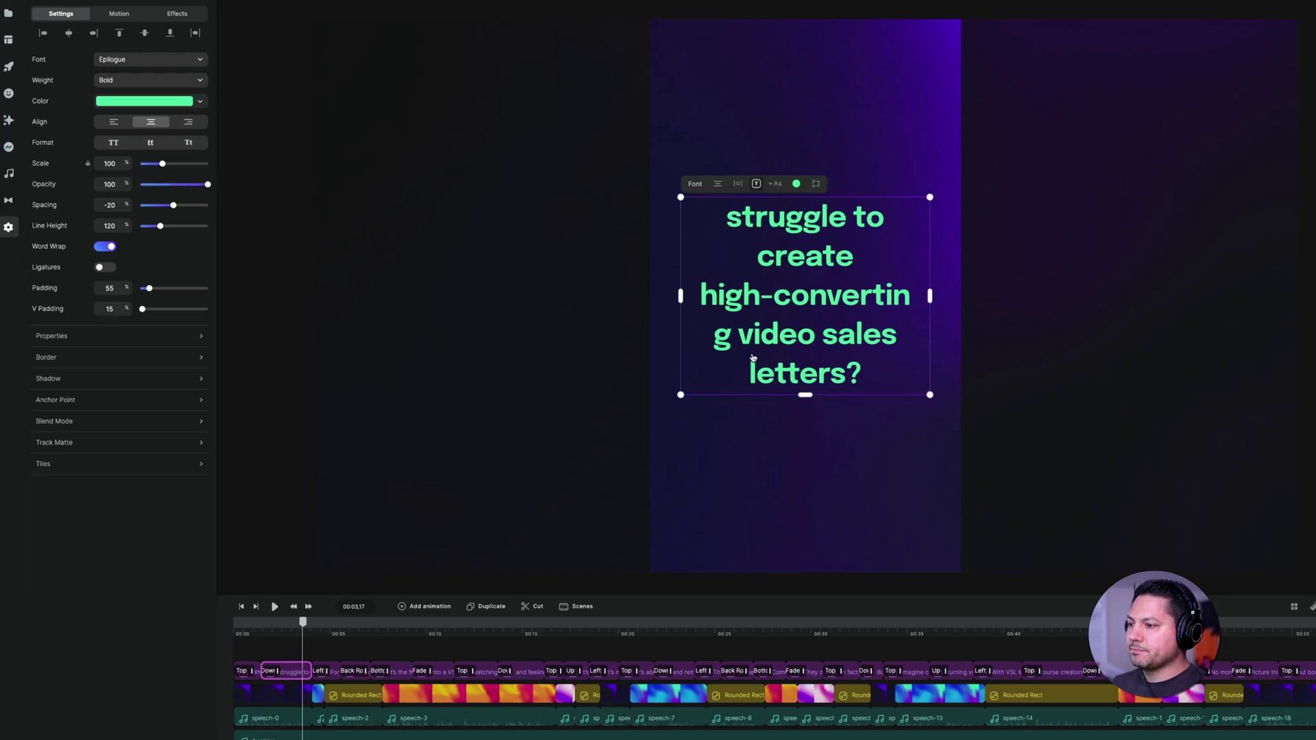
{"action": "double_click", "coordinate": [818, 375]}
{"action": "left_click", "coordinate": [857, 368]}
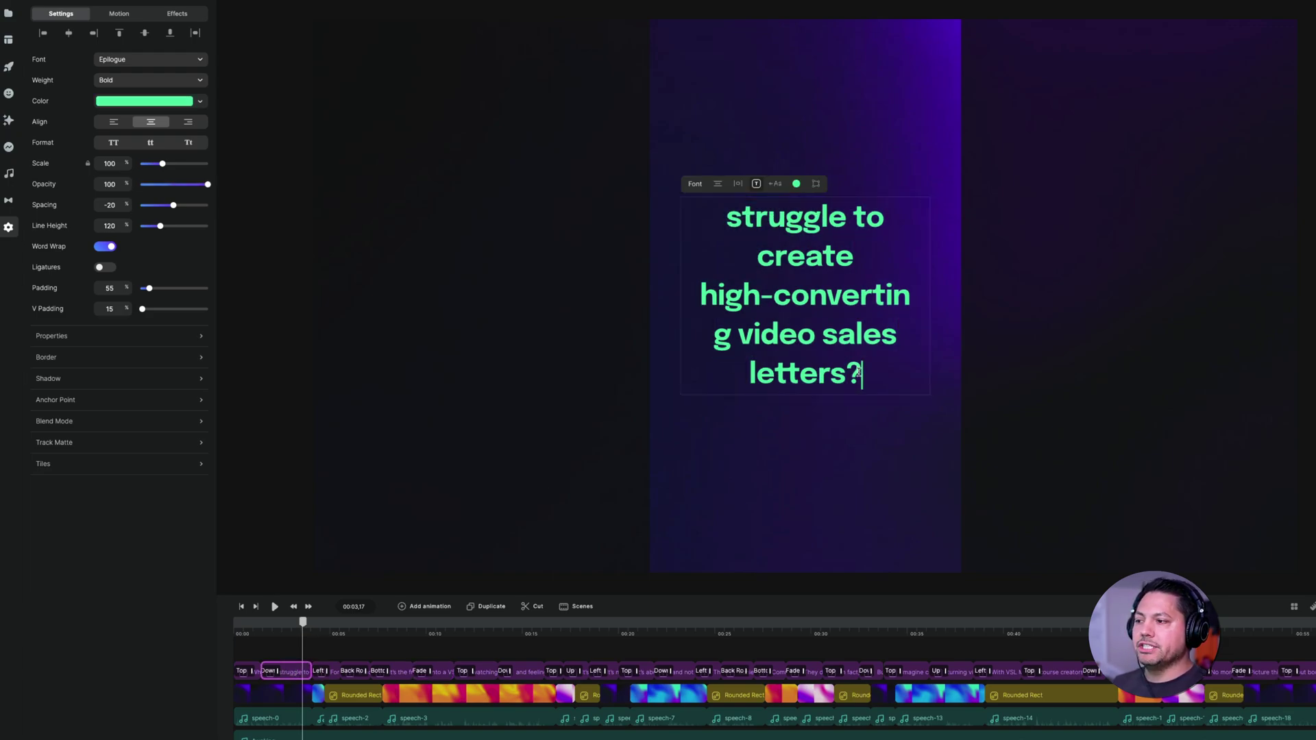
{"action": "left_click_drag", "start_coordinate": [853, 374], "coordinate": [702, 222]}
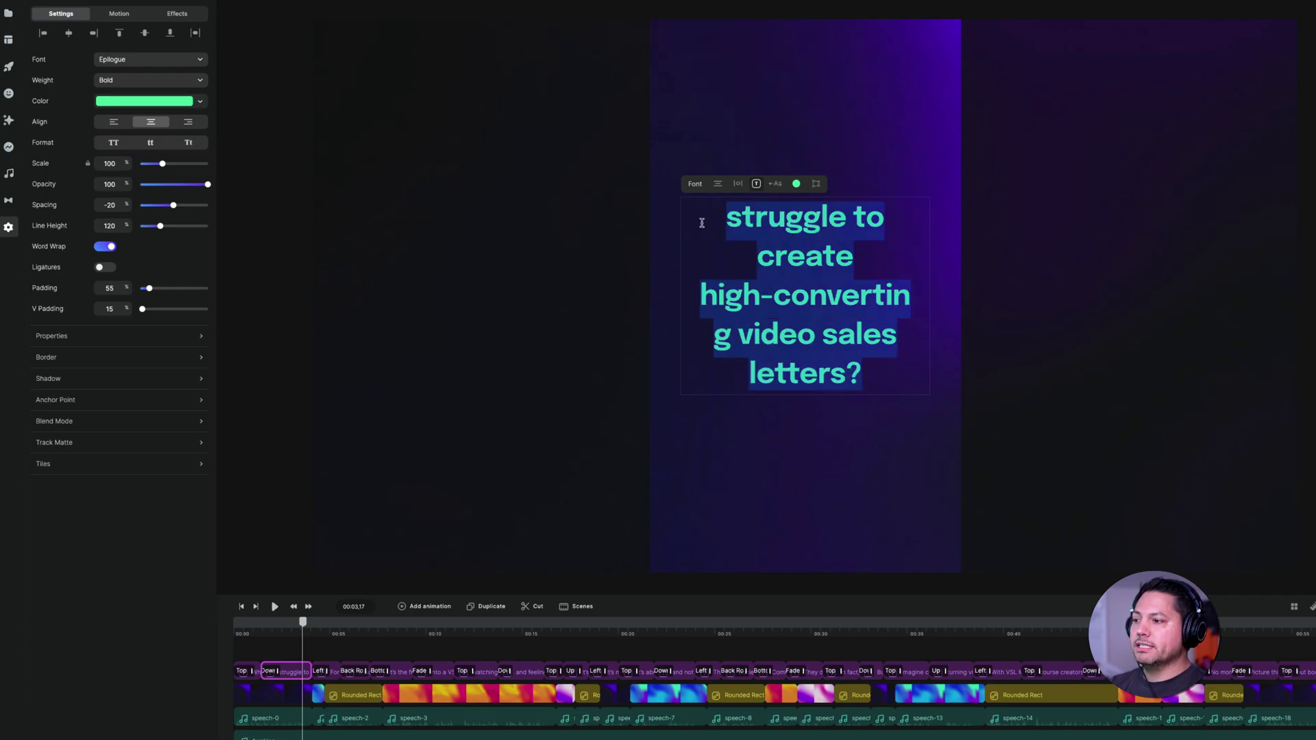
Set the caption font to Fredoka One Regular in all capitals.
{"action": "left_click", "coordinate": [127, 61]}
{"action": "left_click", "coordinate": [262, 281]}
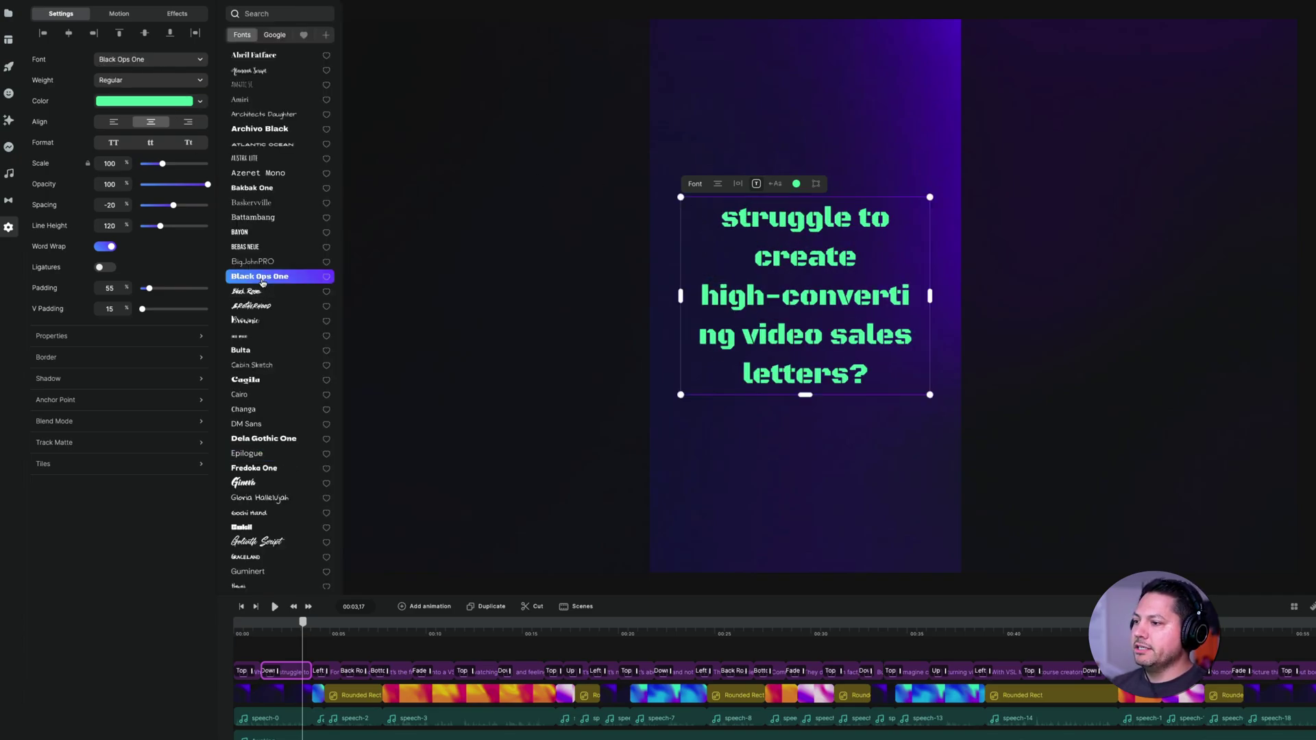
{"action": "left_click", "coordinate": [260, 440]}
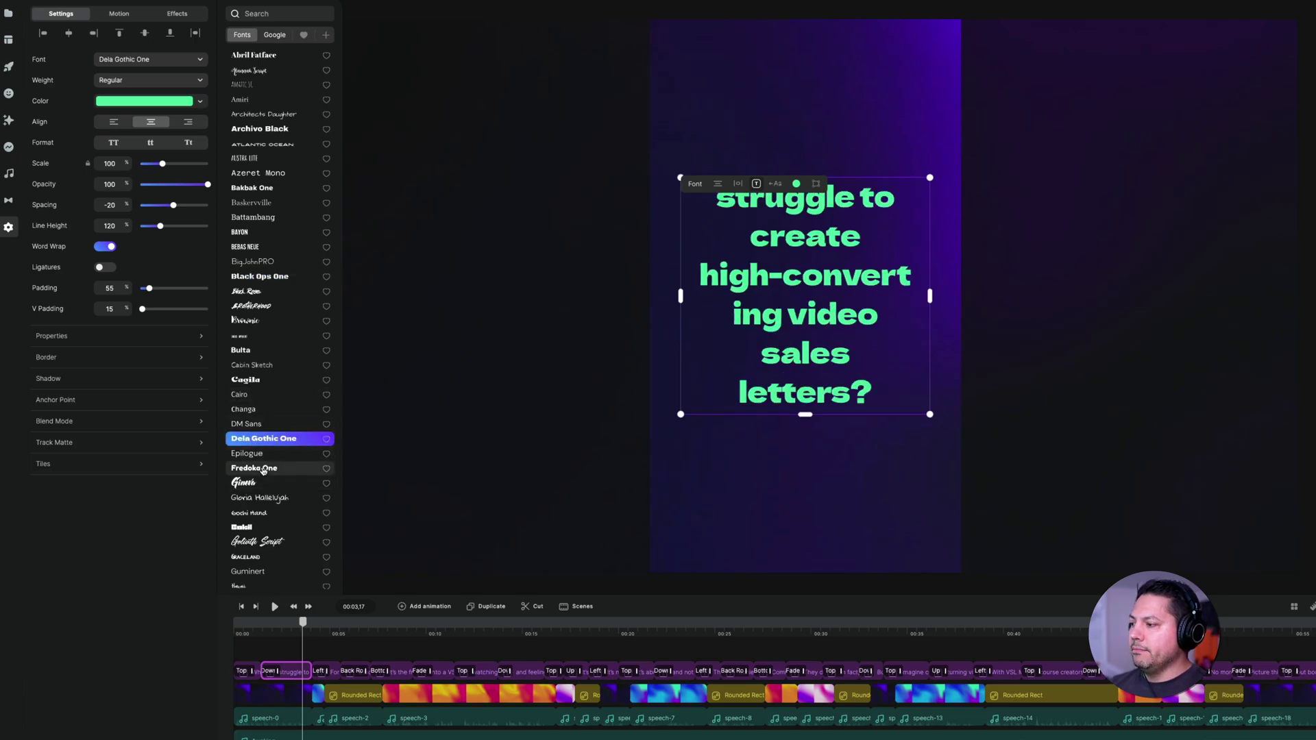
{"action": "left_click", "coordinate": [263, 469]}
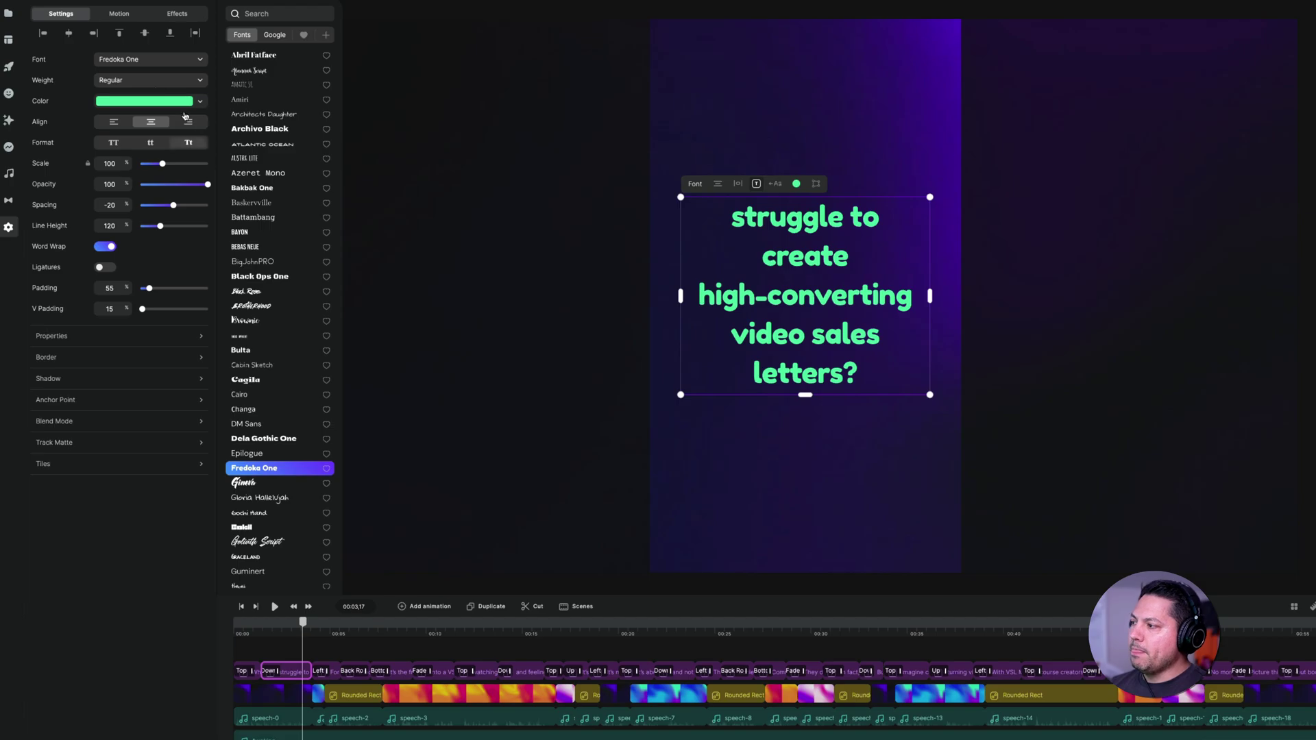
{"action": "left_click", "coordinate": [131, 83]}
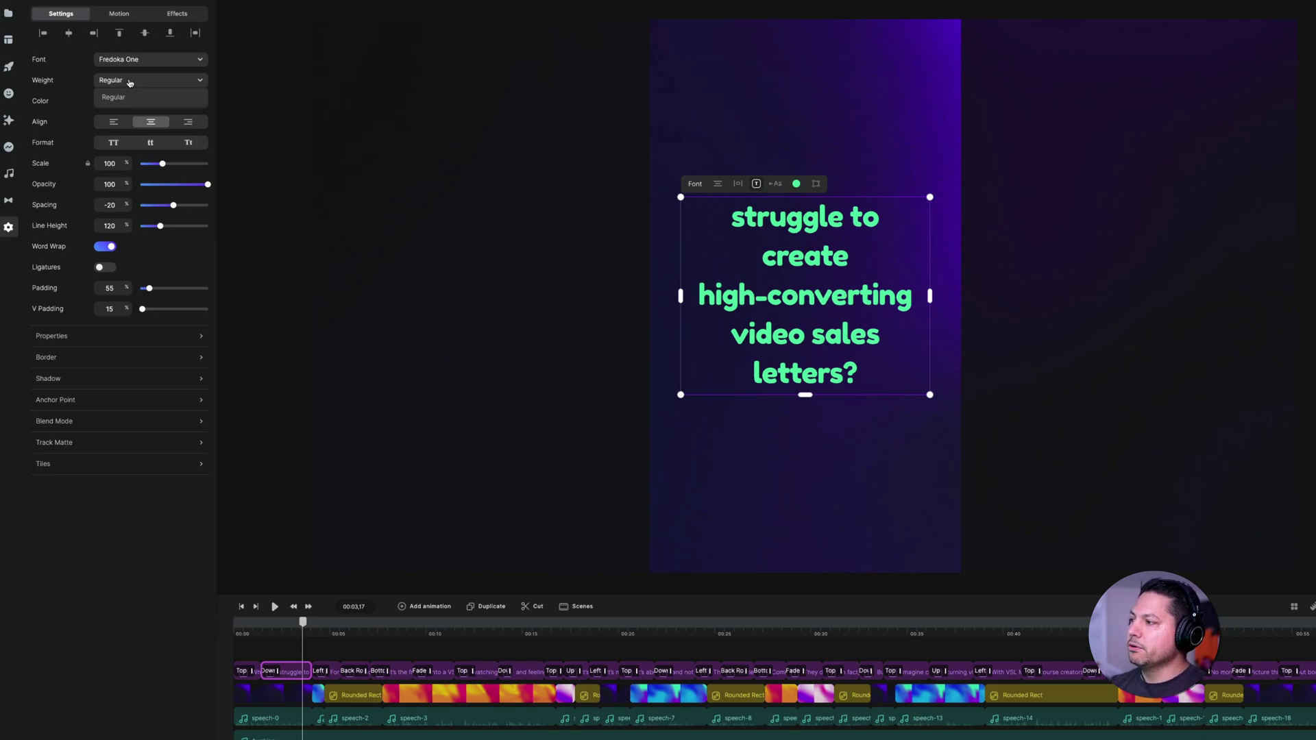
{"action": "left_click", "coordinate": [102, 129]}
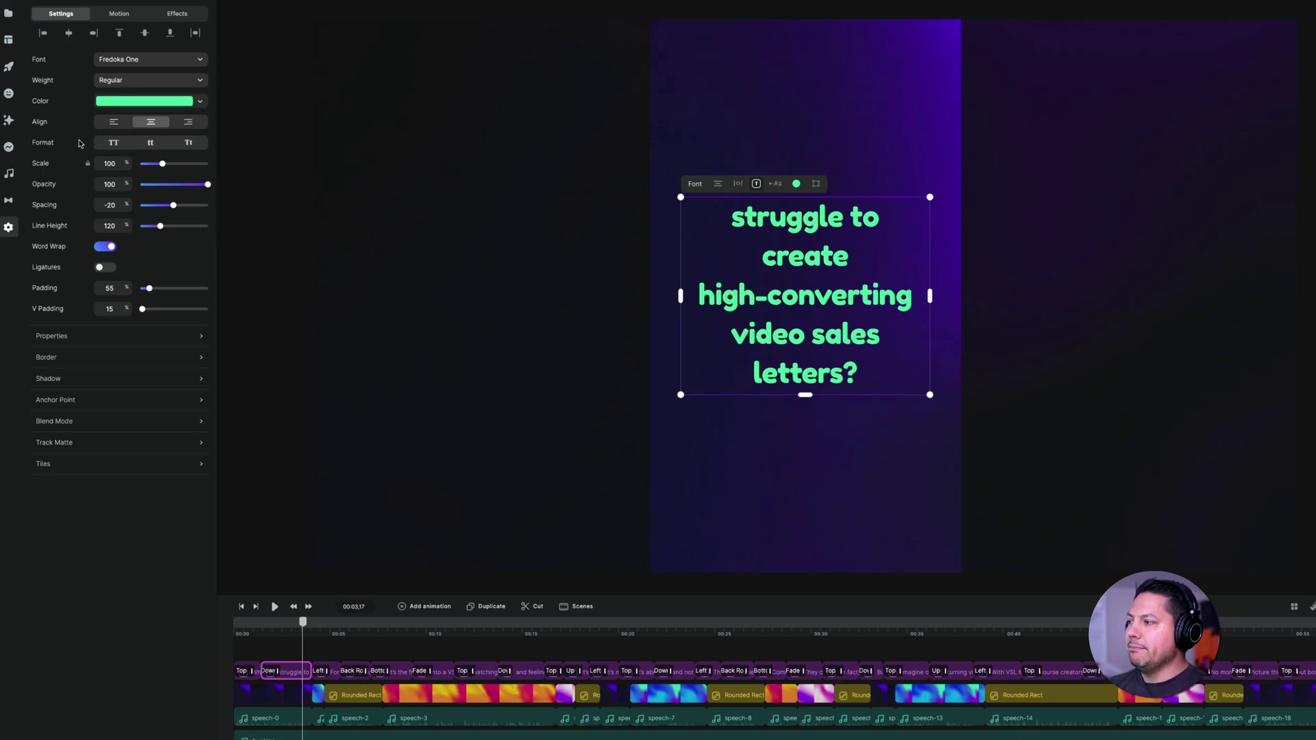
{"action": "left_click", "coordinate": [114, 145]}
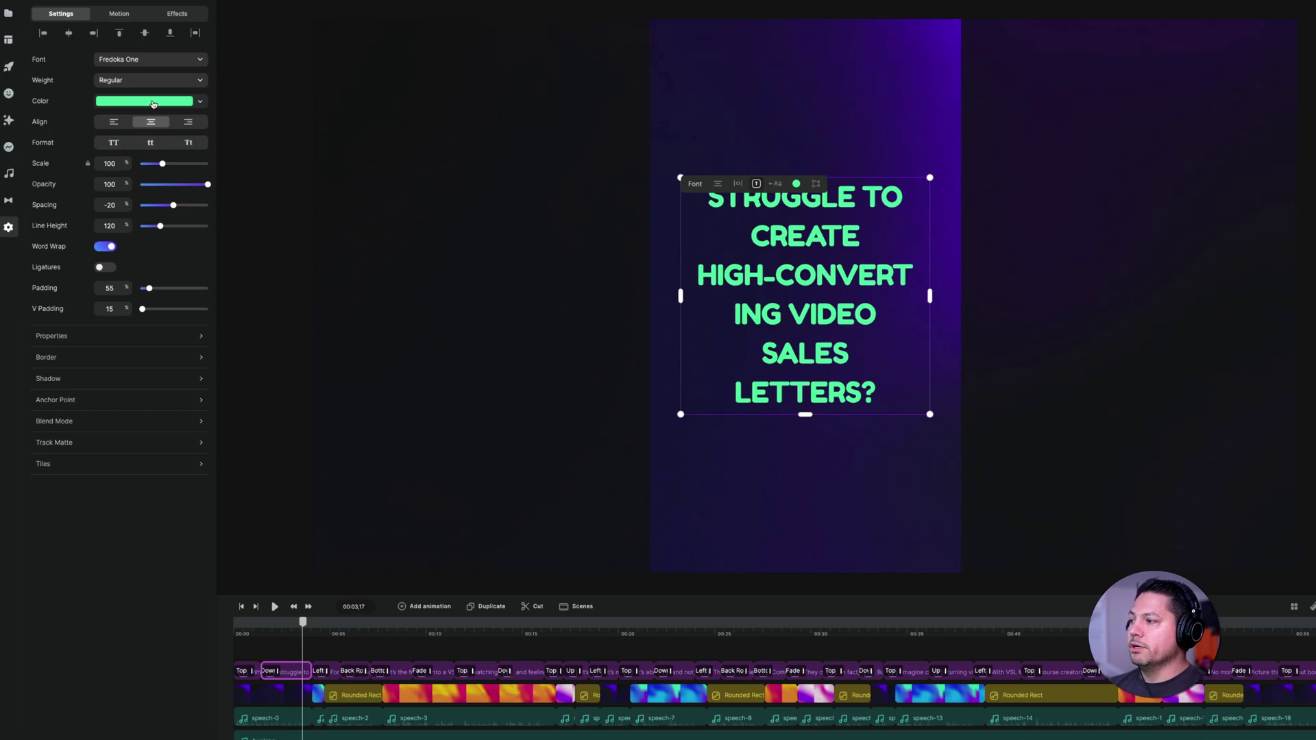
Change the caption colour from green to white and preview the result.
{"action": "double_click", "coordinate": [766, 279]}
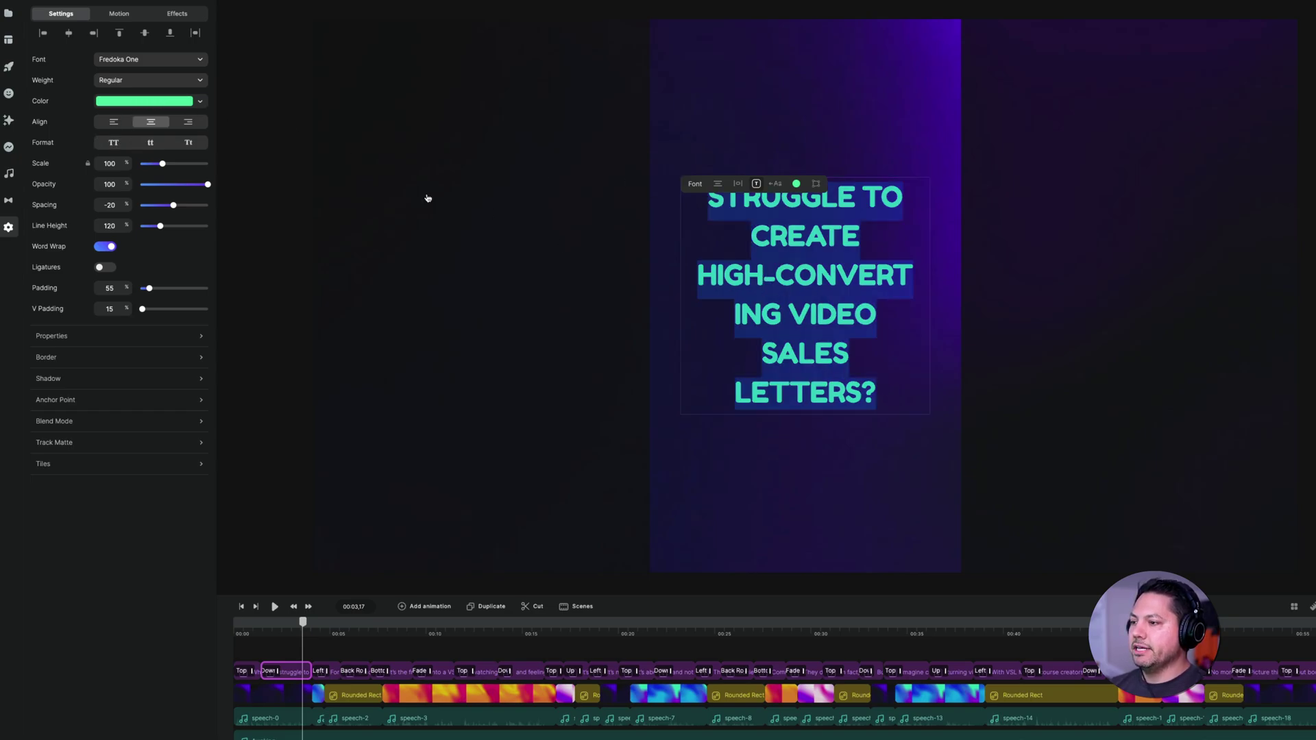
{"action": "left_click", "coordinate": [163, 103]}
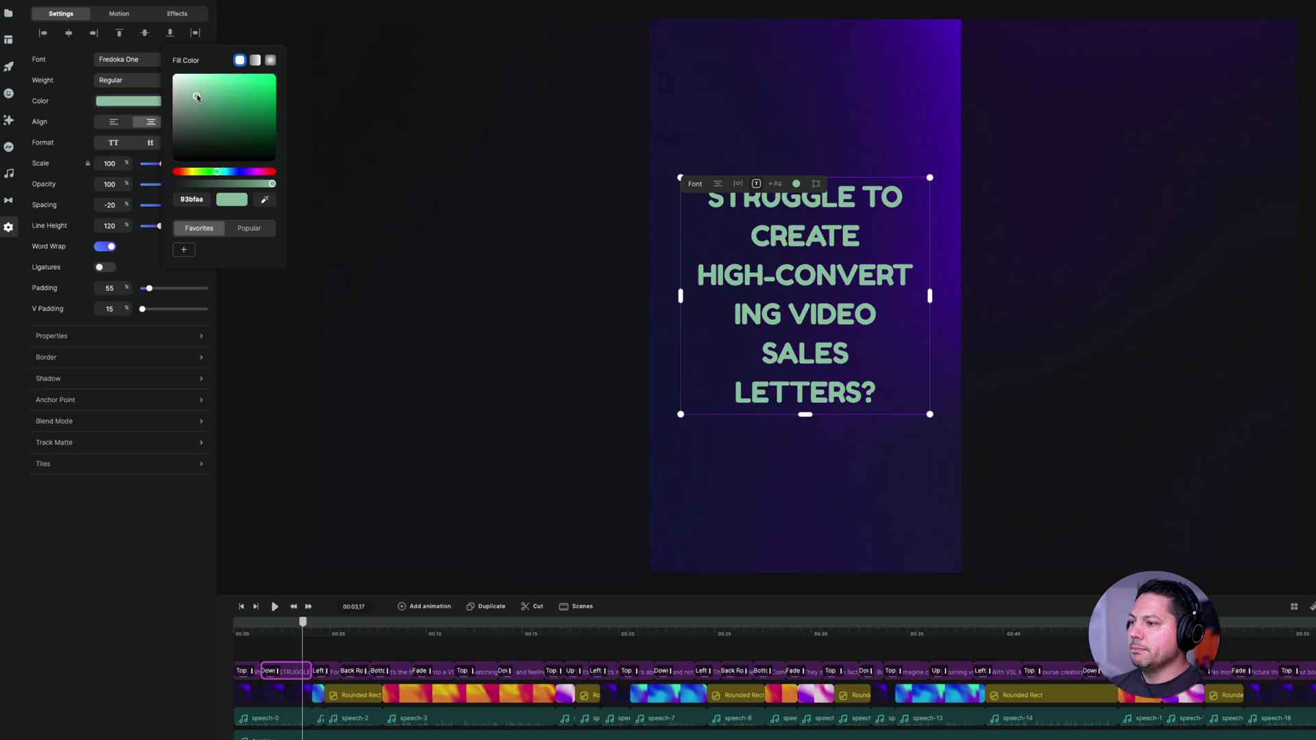
{"action": "left_click_drag", "start_coordinate": [197, 94], "coordinate": [176, 68]}
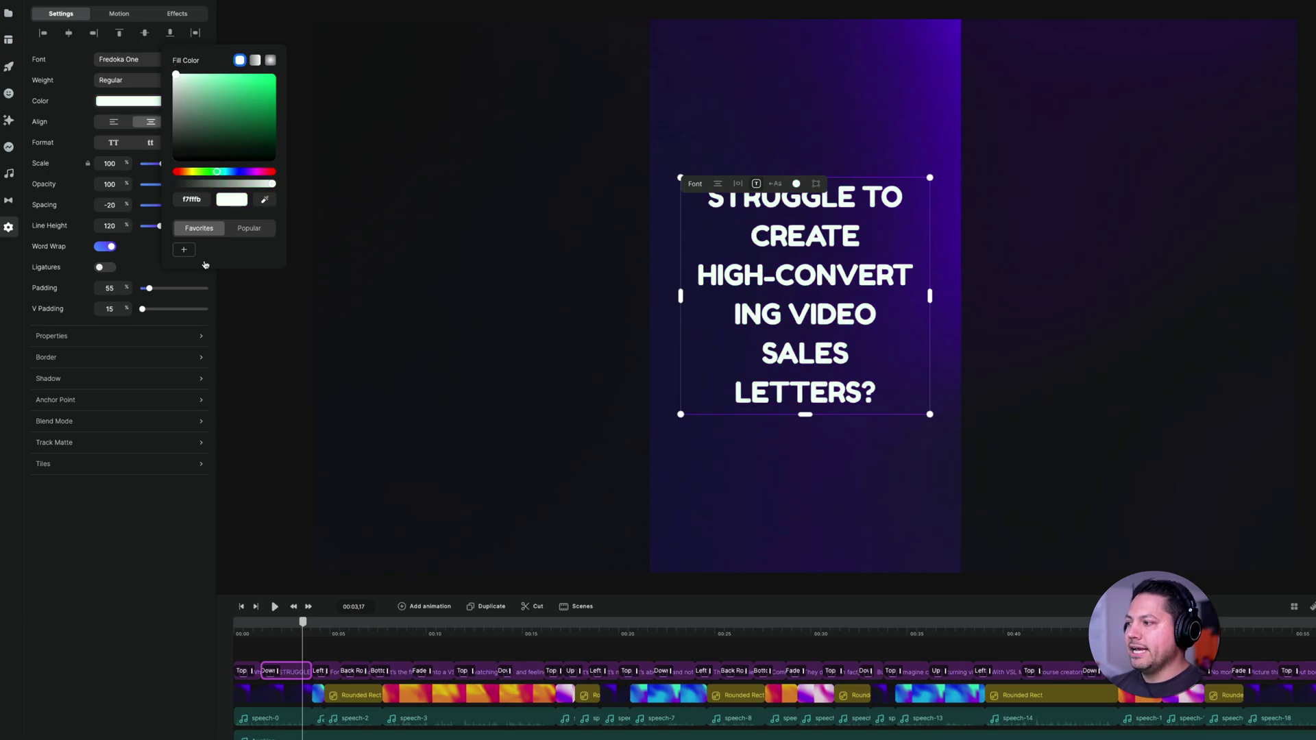
{"action": "left_click", "coordinate": [162, 568]}
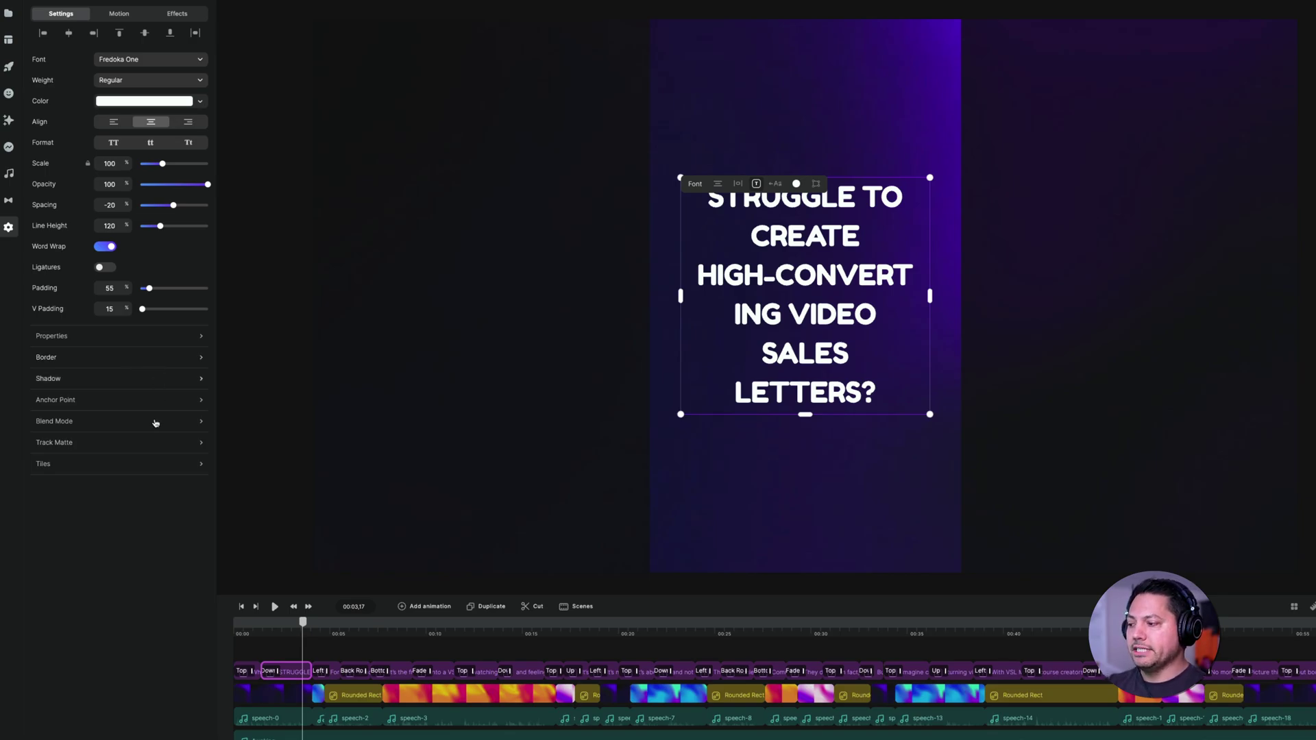
{"action": "left_click_drag", "start_coordinate": [310, 626], "coordinate": [281, 620]}
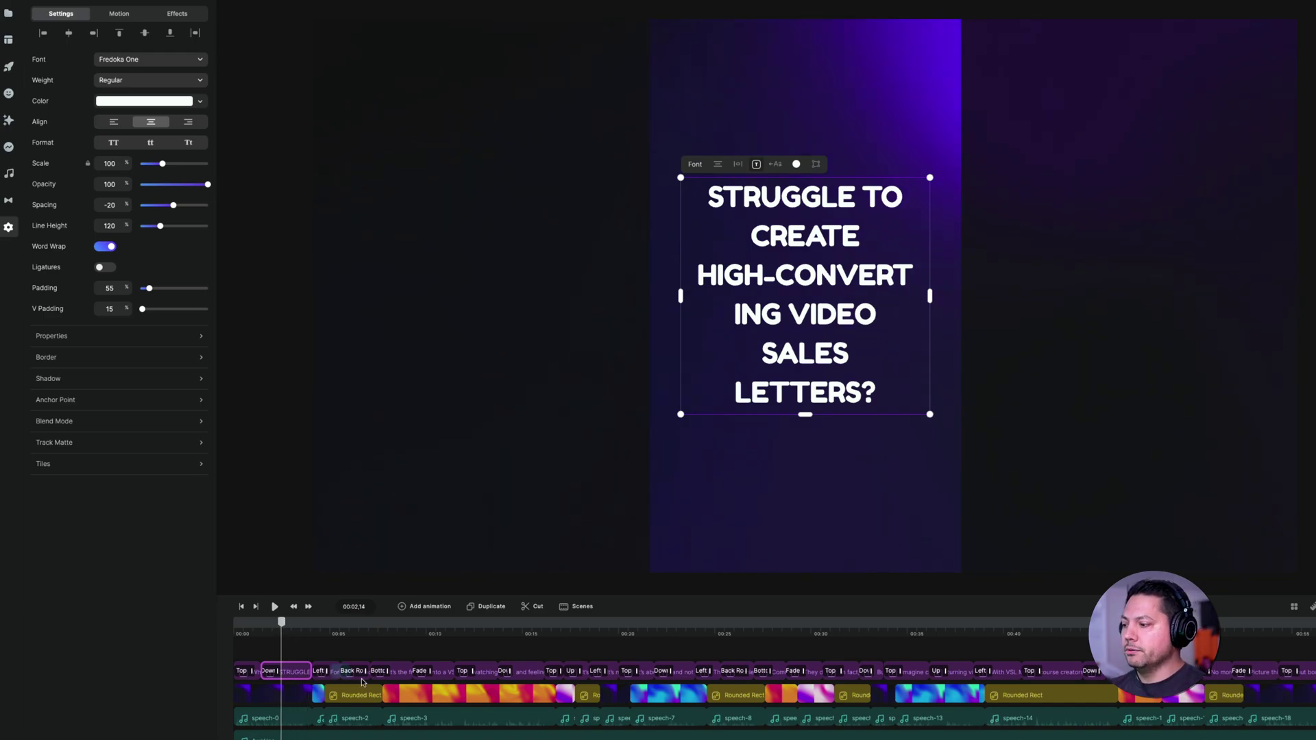
Select the orange gradient background clip and move the preview to 'watching potential customers slip away,'.
{"action": "scroll", "coordinate": [289, 689], "scroll_direction": "down", "scroll_amount": 1}
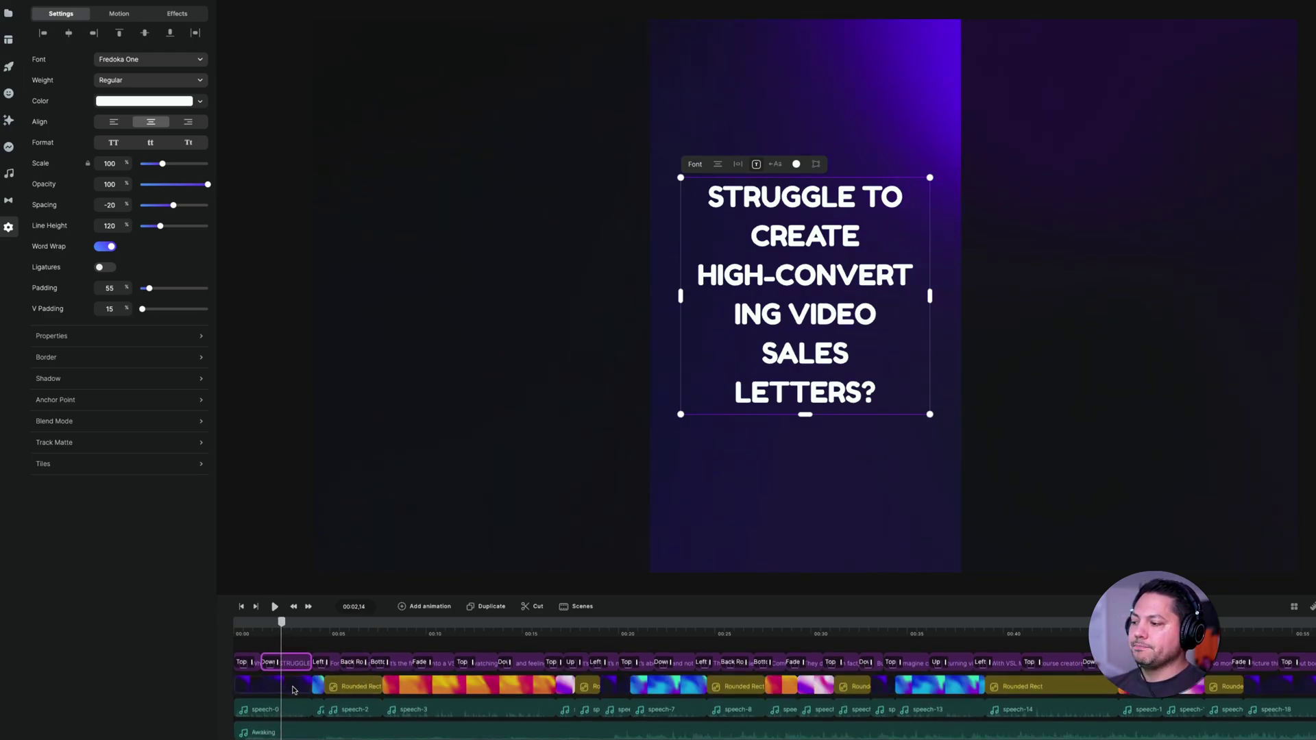
{"action": "mouse_move", "coordinate": [486, 631]}
{"action": "left_mouse_down"}
{"action": "mouse_move", "coordinate": [517, 632]}
{"action": "mouse_move", "coordinate": [397, 631]}
{"action": "mouse_move", "coordinate": [501, 634]}
{"action": "left_mouse_up"}
{"action": "left_click", "coordinate": [509, 697]}
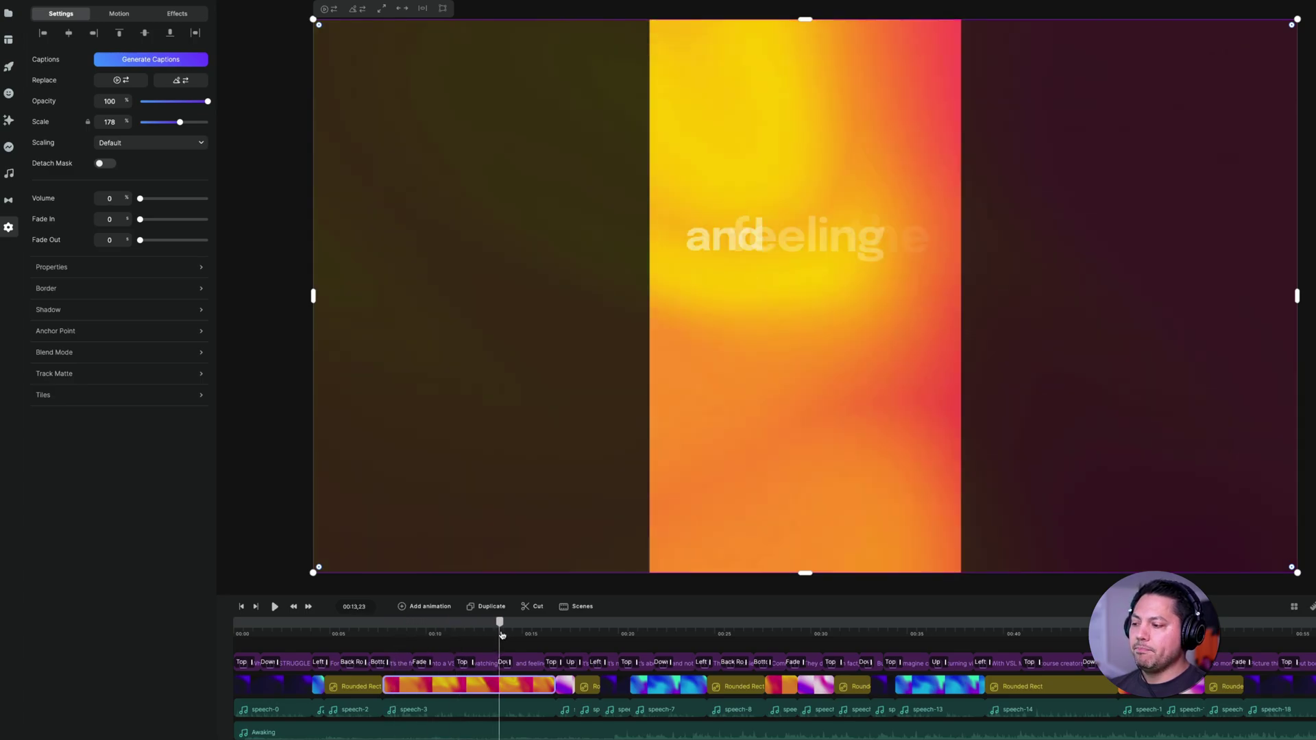
{"action": "left_click_drag", "start_coordinate": [408, 630], "coordinate": [471, 630]}
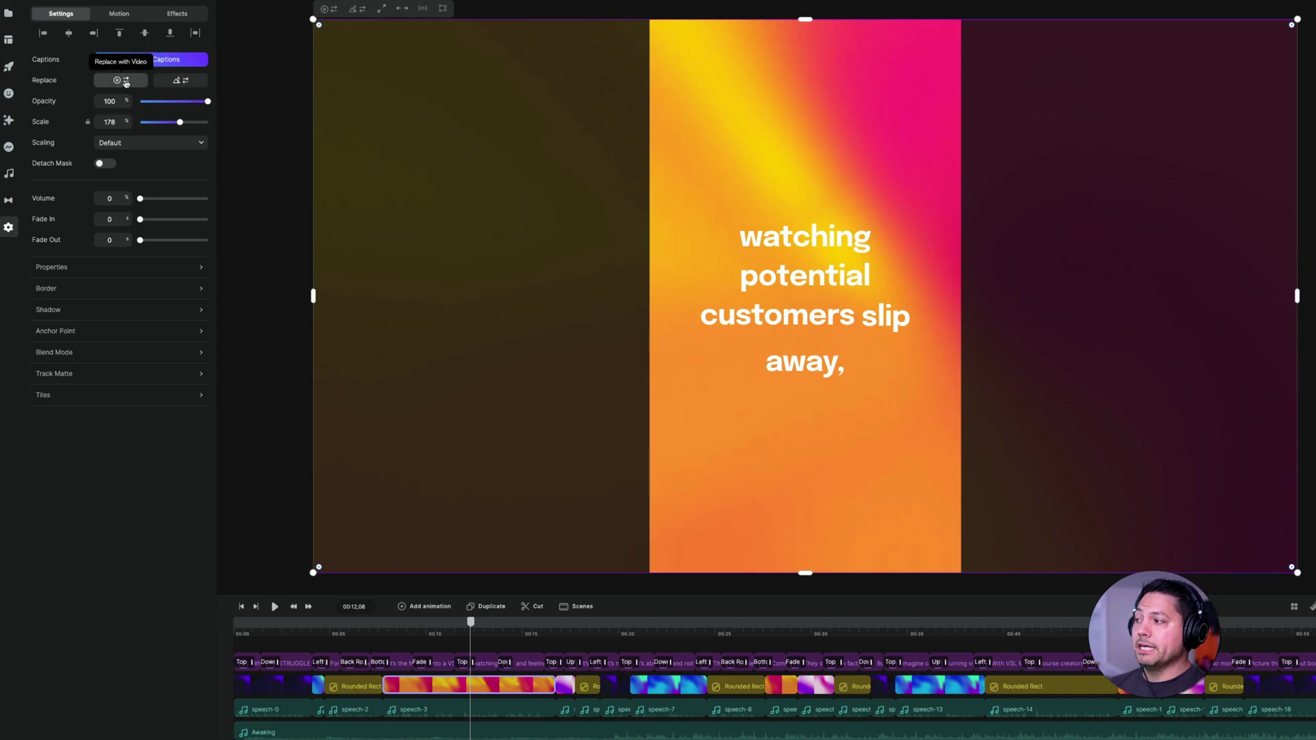
Replace the orange gradient background with the uploaded editing-timeline image from Media.
{"action": "left_click", "coordinate": [184, 81]}
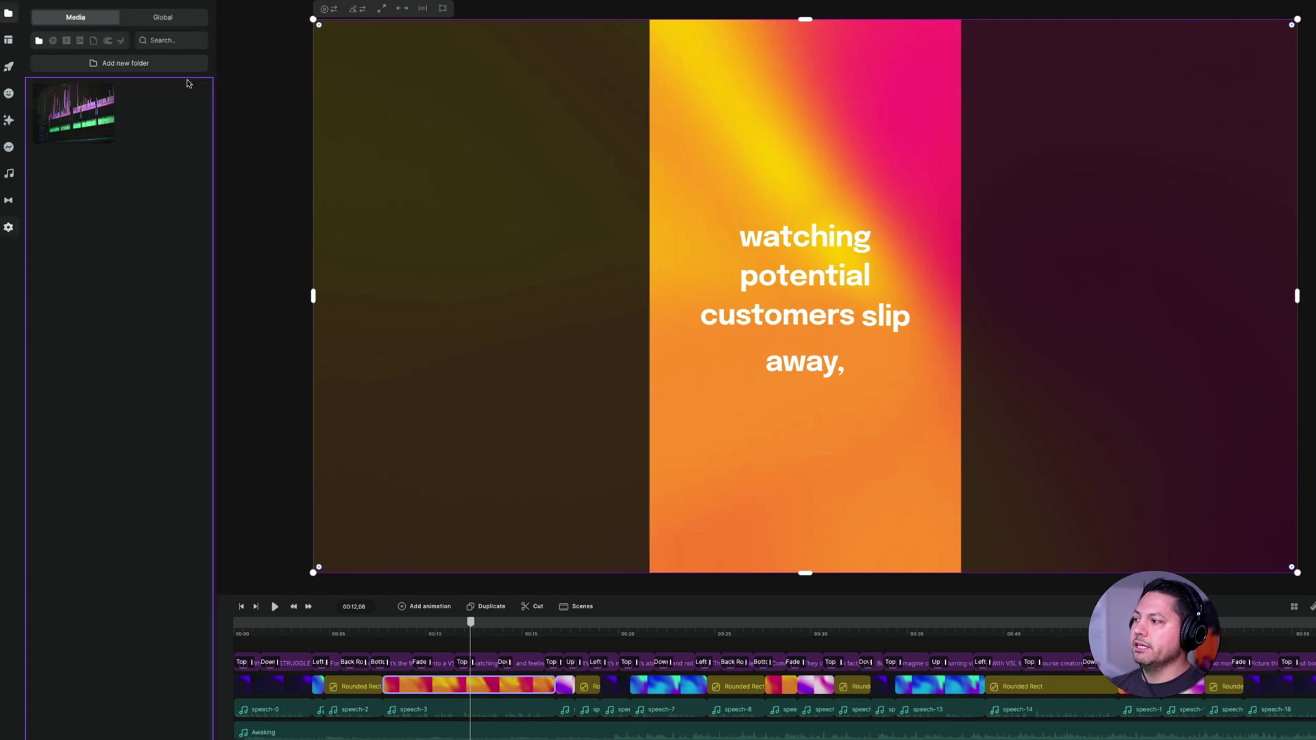
{"action": "left_click", "coordinate": [68, 42]}
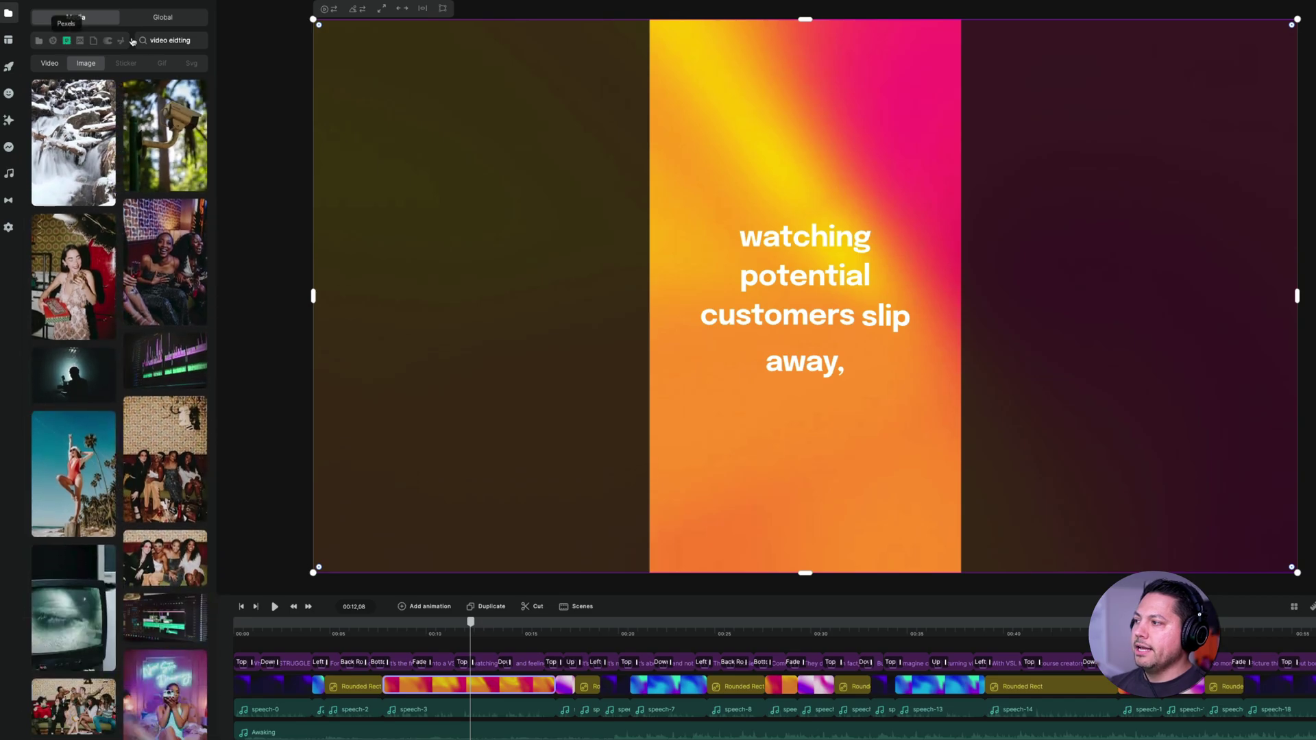
{"action": "triple_click", "coordinate": [176, 40]}
{"action": "key", "text": "BackSpace"}
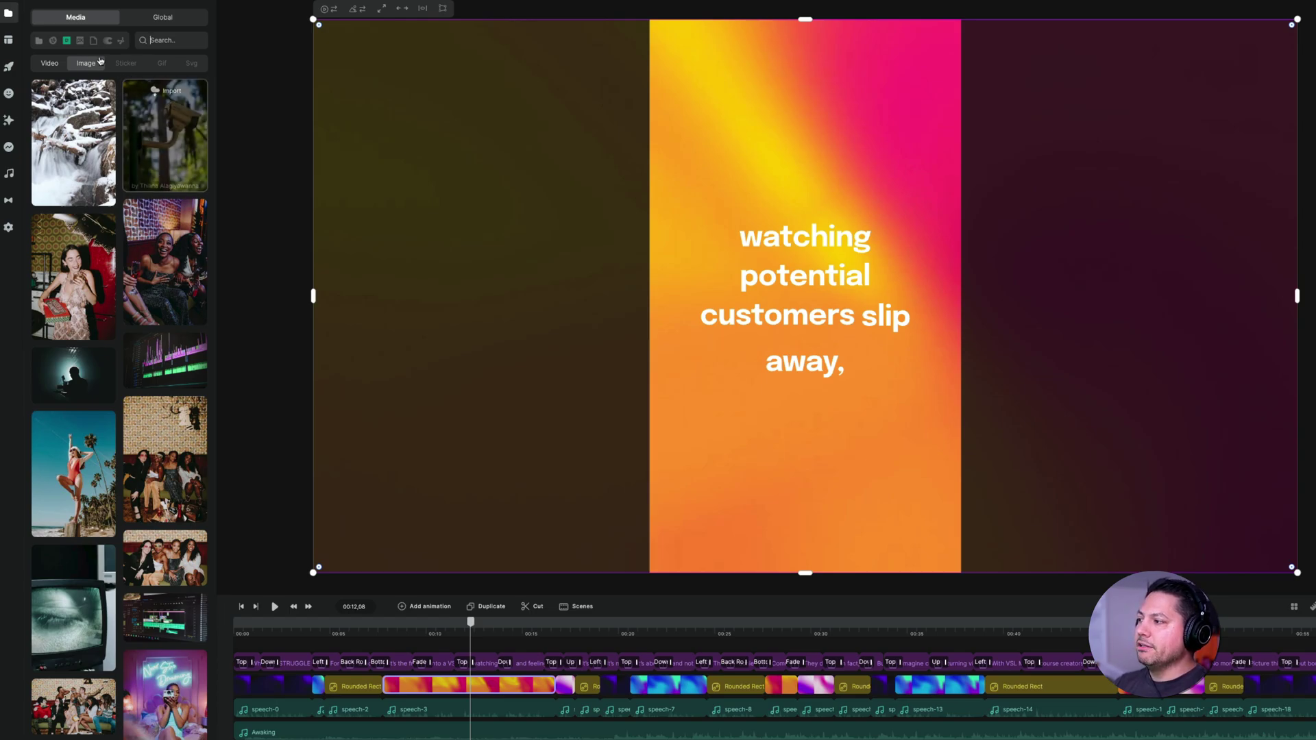
{"action": "left_click", "coordinate": [39, 40]}
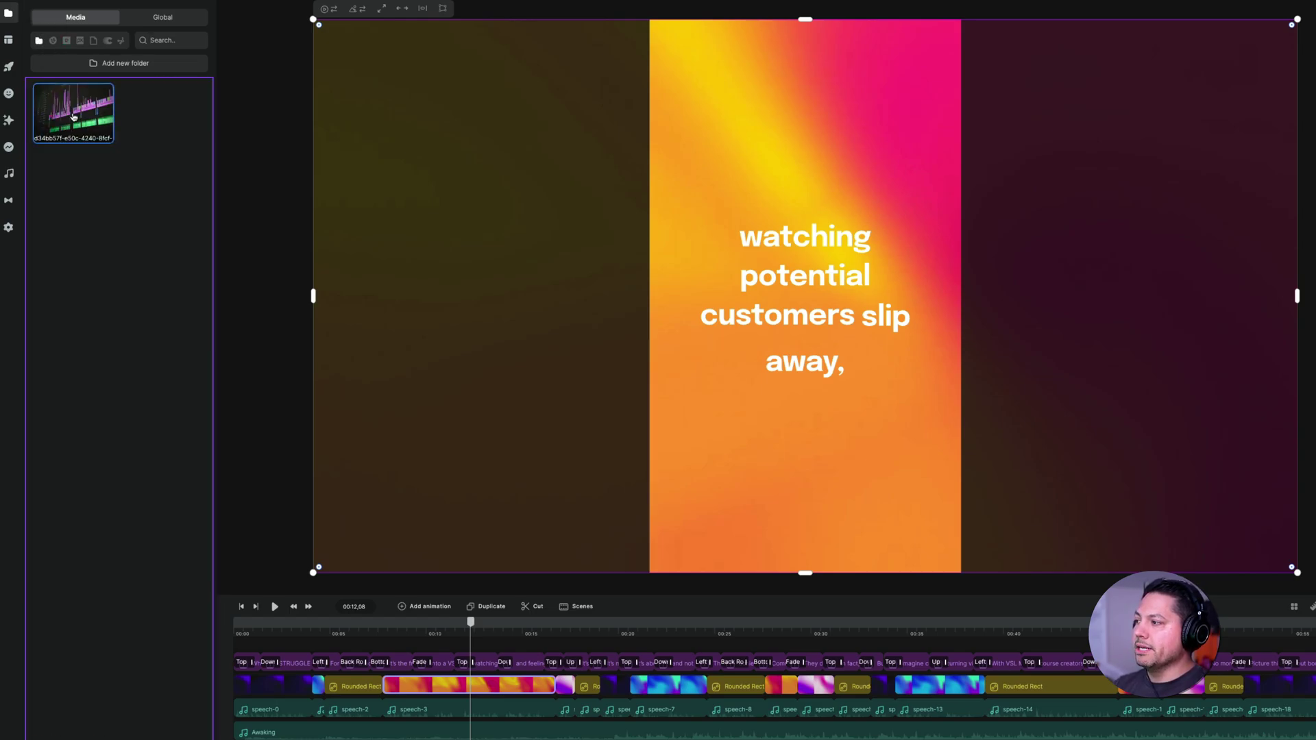
{"action": "left_click", "coordinate": [73, 116]}
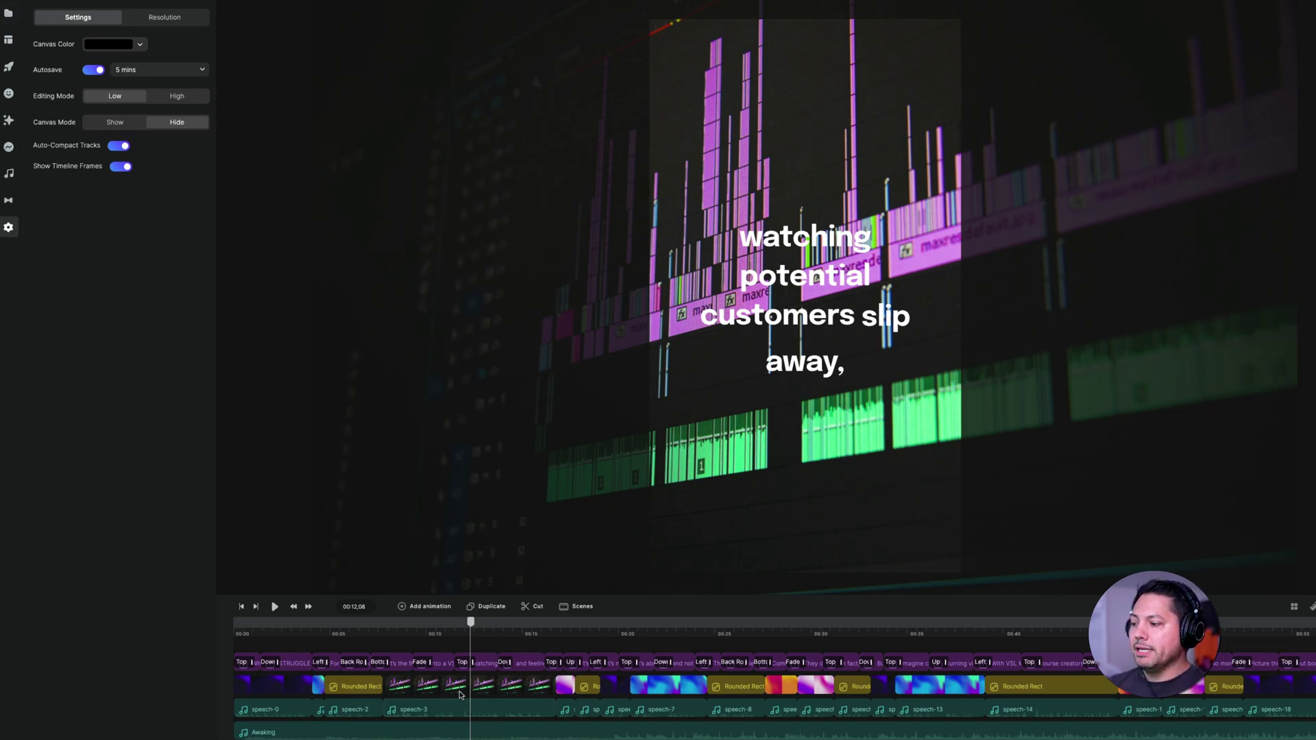
Move the editing-timeline background image lower in the frame behind the caption.
{"action": "left_click", "coordinate": [495, 681]}
{"action": "left_click_drag", "start_coordinate": [805, 496], "coordinate": [941, 526]}
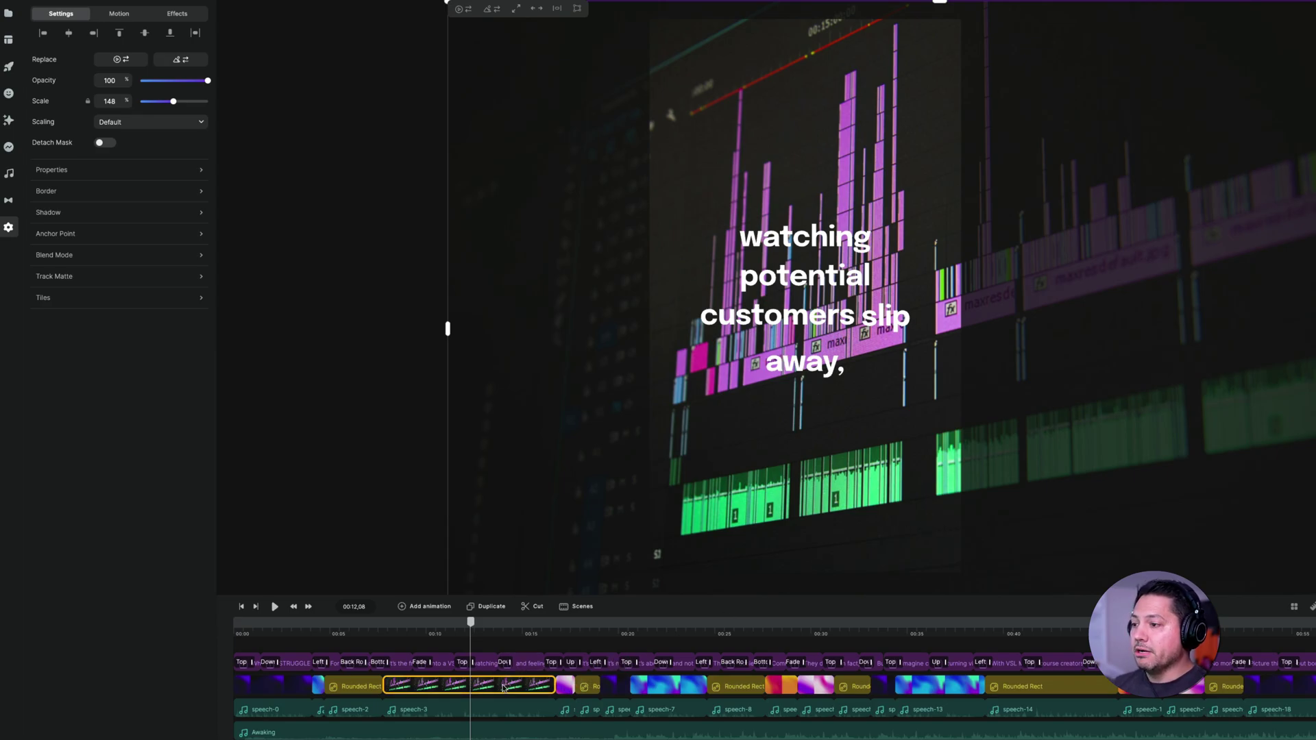
{"action": "left_click", "coordinate": [482, 666]}
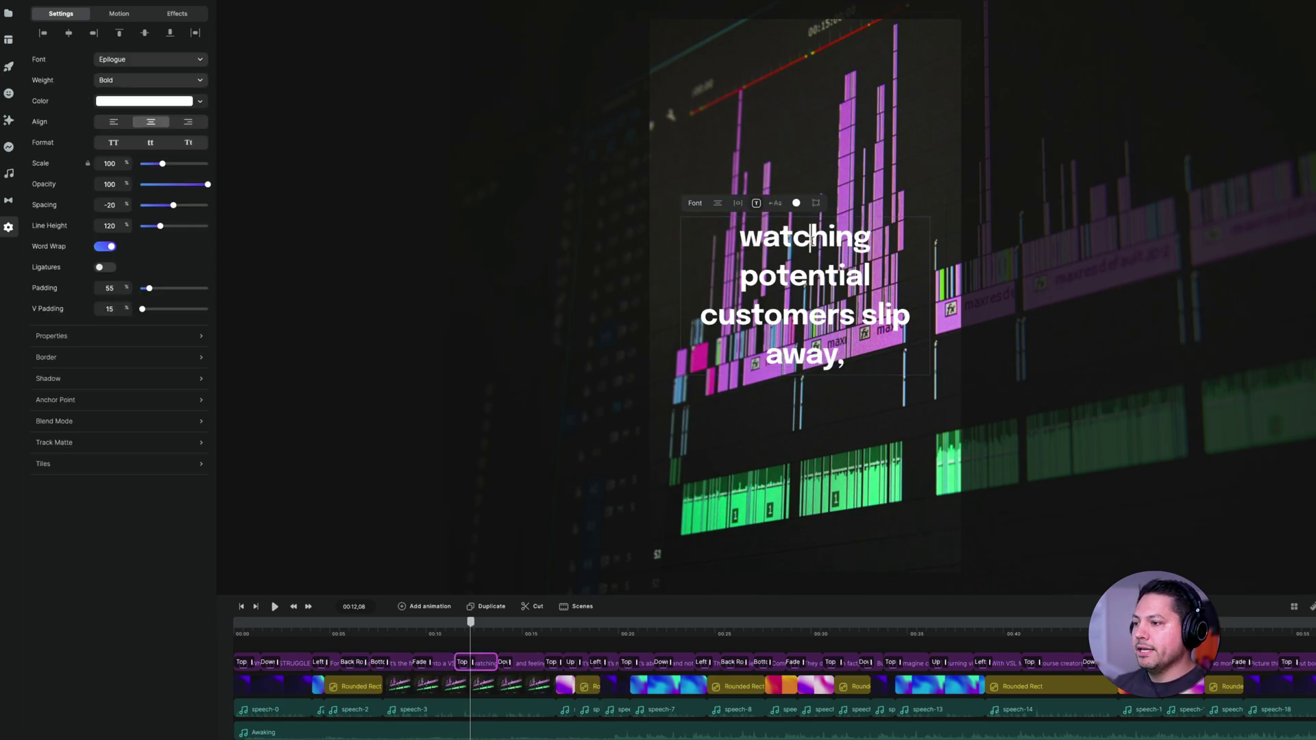
{"action": "key", "text": "ctrl+a"}
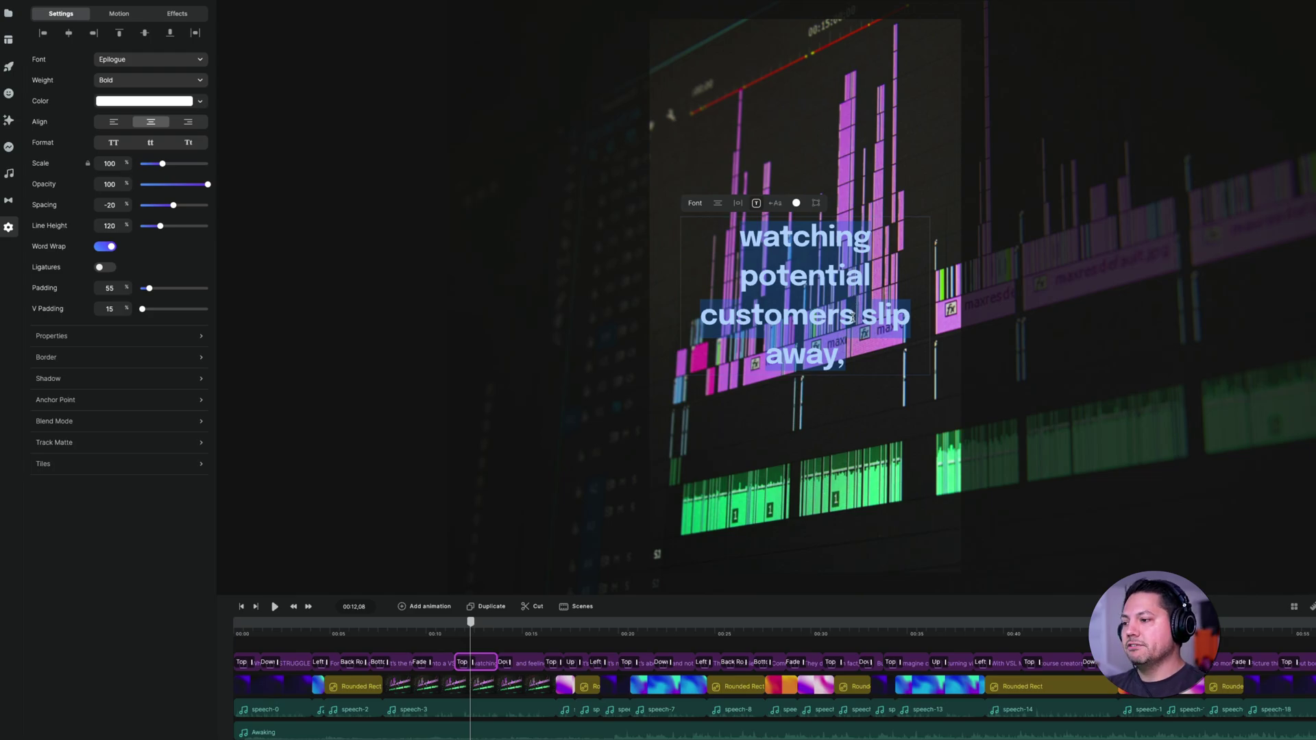
{"action": "left_click", "coordinate": [473, 687]}
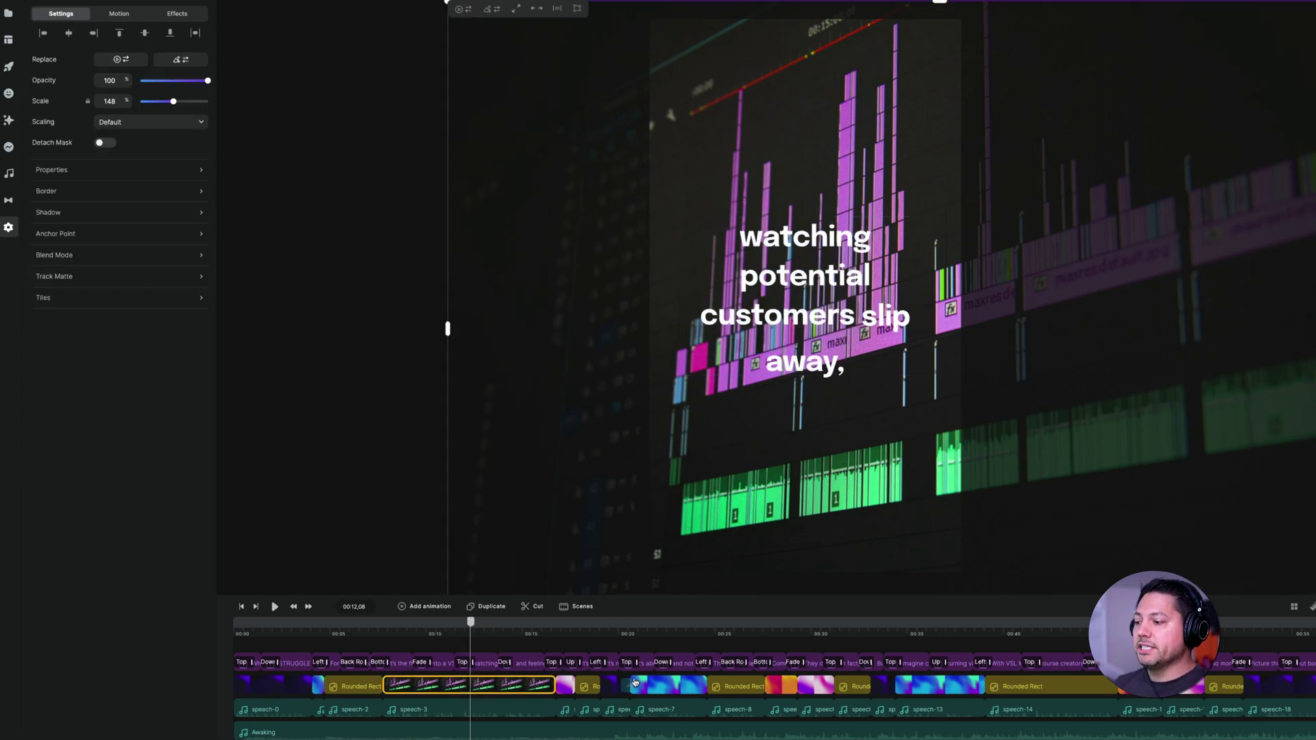
Recolor the 'It's not what you think.' rounded-rectangle background from navy 0c1042 to slate blue 3a3d68.
{"action": "left_click", "coordinate": [586, 632]}
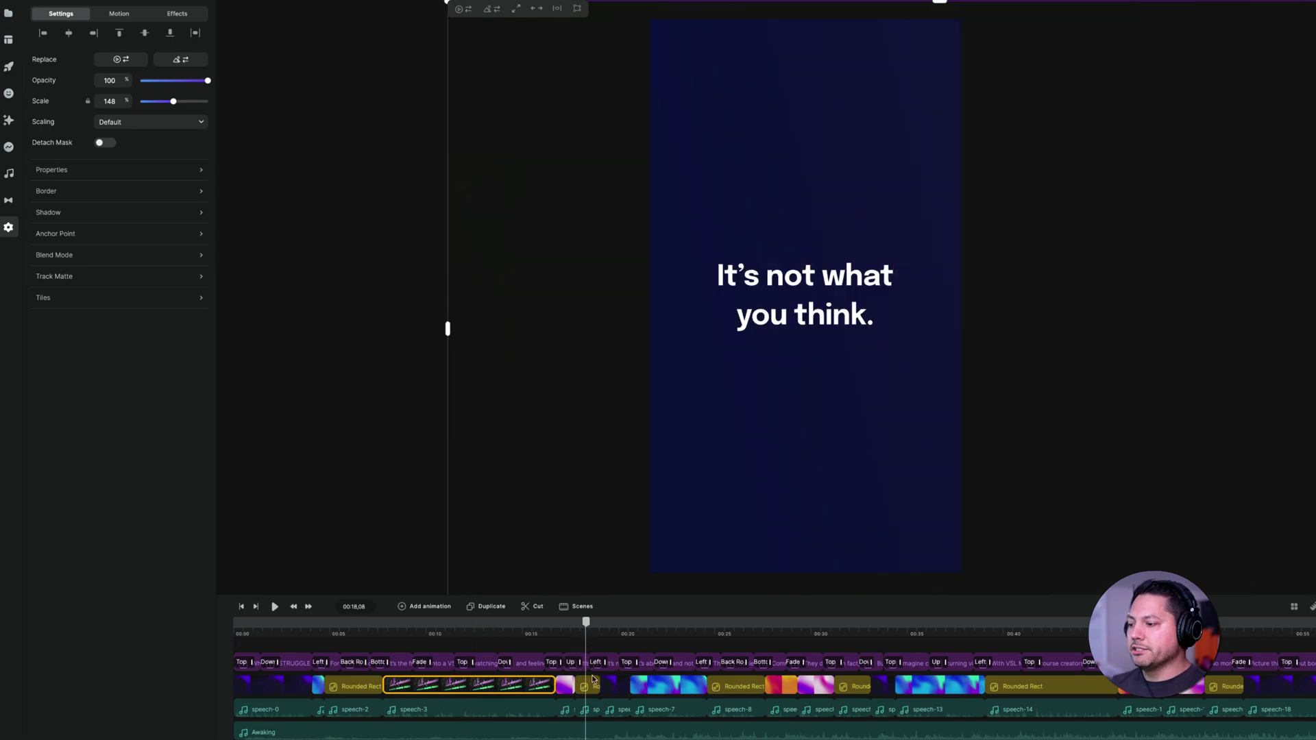
{"action": "left_click", "coordinate": [588, 686]}
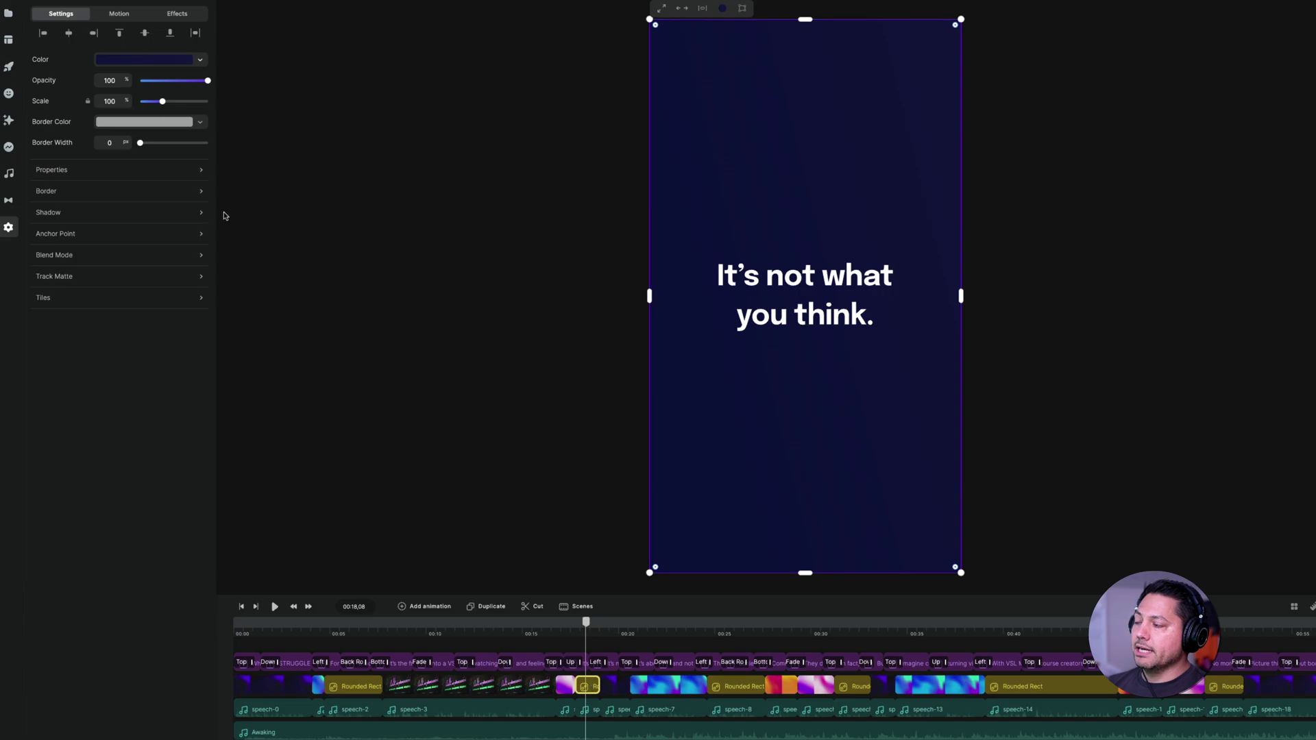
{"action": "left_click", "coordinate": [200, 60]}
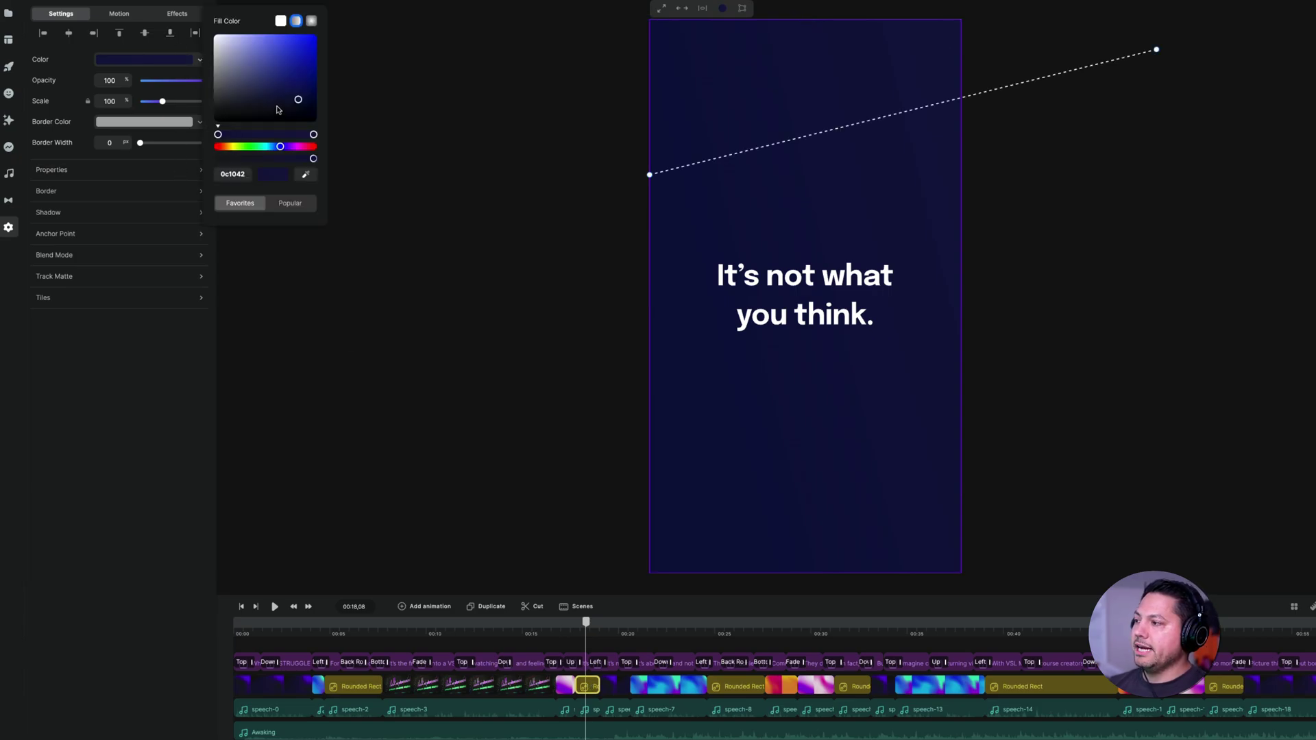
{"action": "left_click_drag", "start_coordinate": [277, 109], "coordinate": [259, 87]}
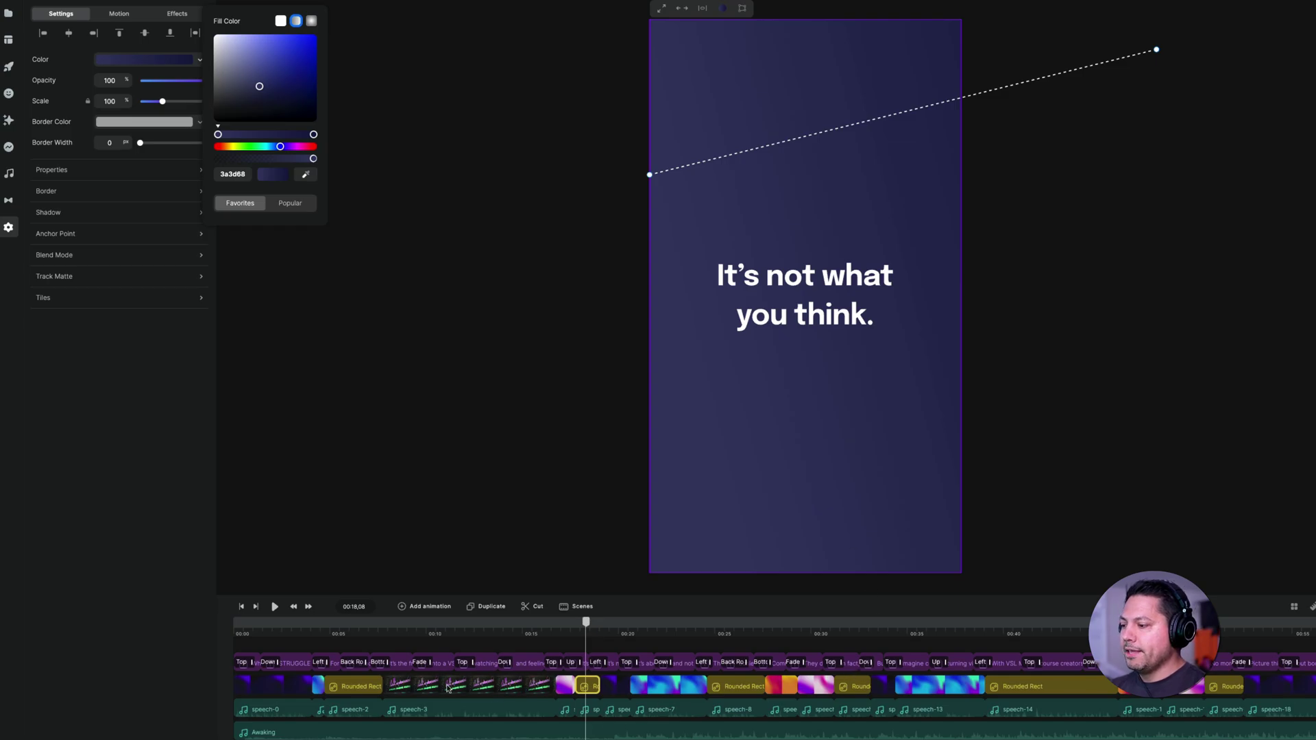
Scrub the middle scenes, jump to the white conversion-rate scene at 00:41, and select its speech-14 clip.
{"action": "left_click", "coordinate": [288, 710]}
{"action": "left_click", "coordinate": [431, 709]}
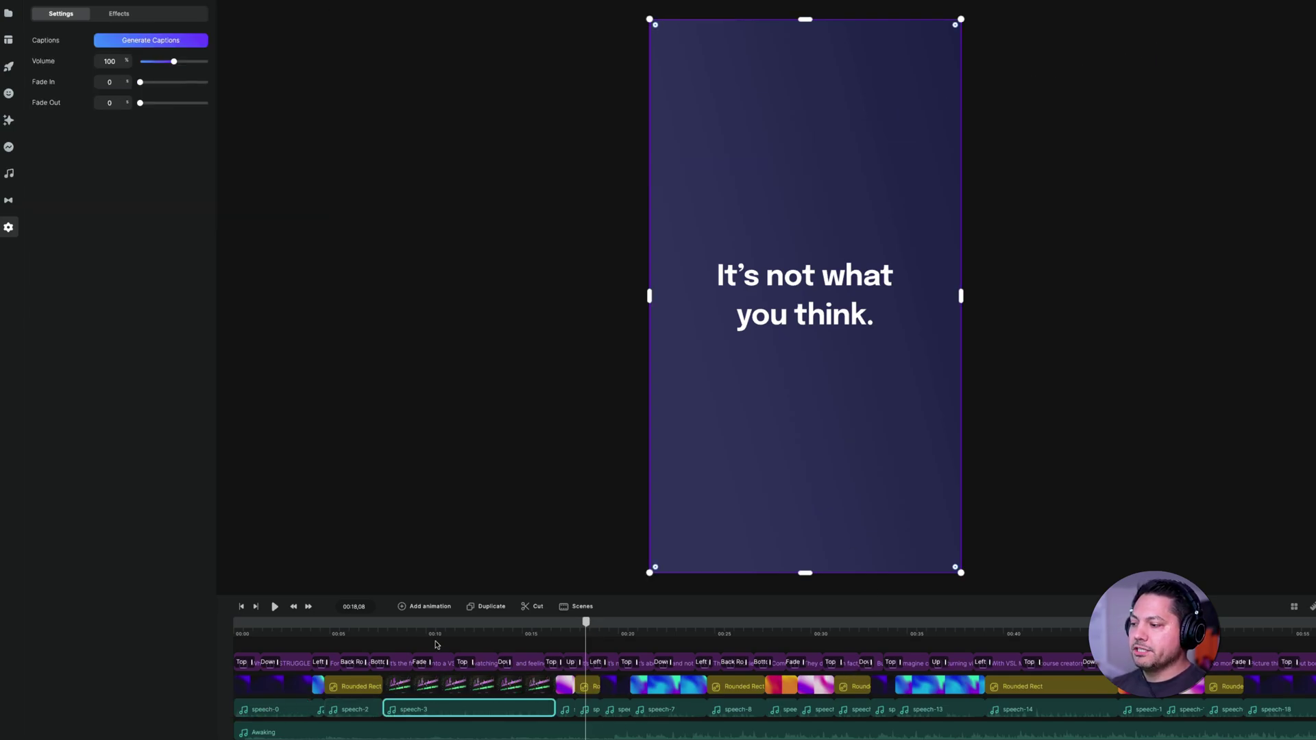
{"action": "left_click_drag", "start_coordinate": [582, 628], "coordinate": [562, 628]}
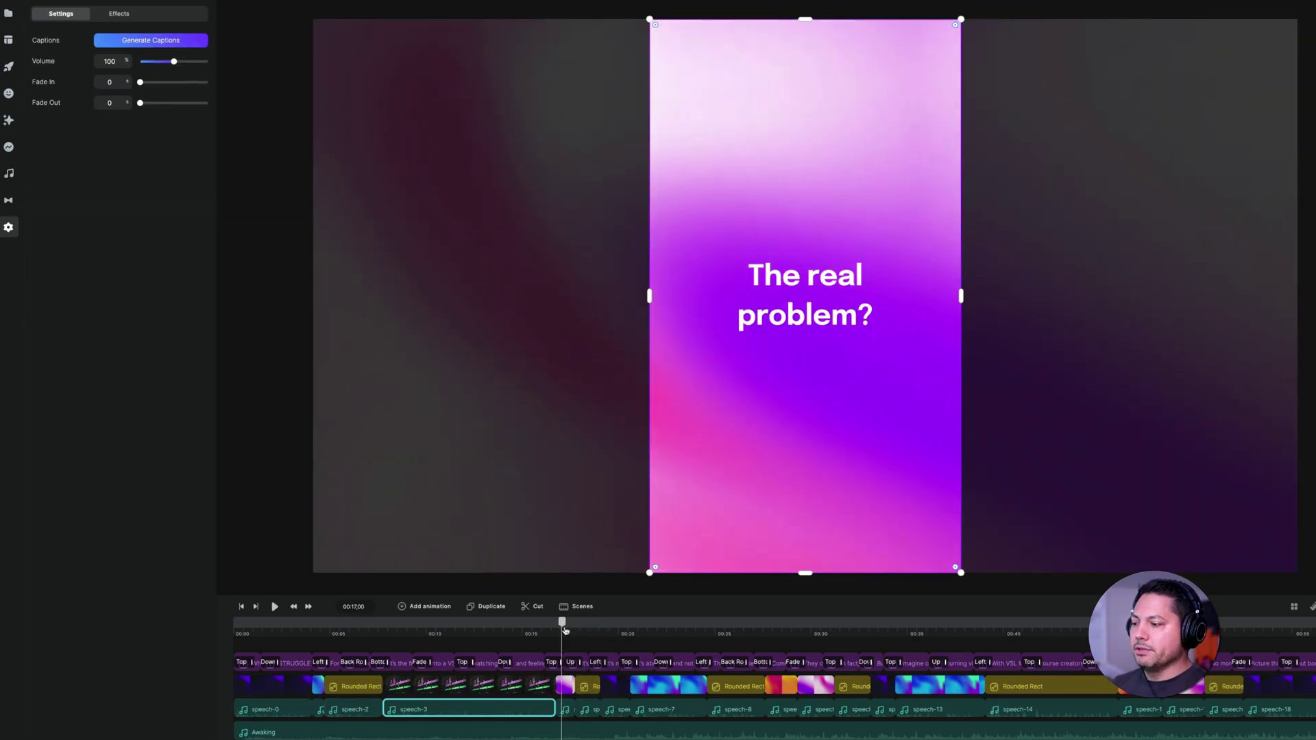
{"action": "left_click_drag", "start_coordinate": [419, 634], "coordinate": [885, 635]}
{"action": "left_click", "coordinate": [1037, 630]}
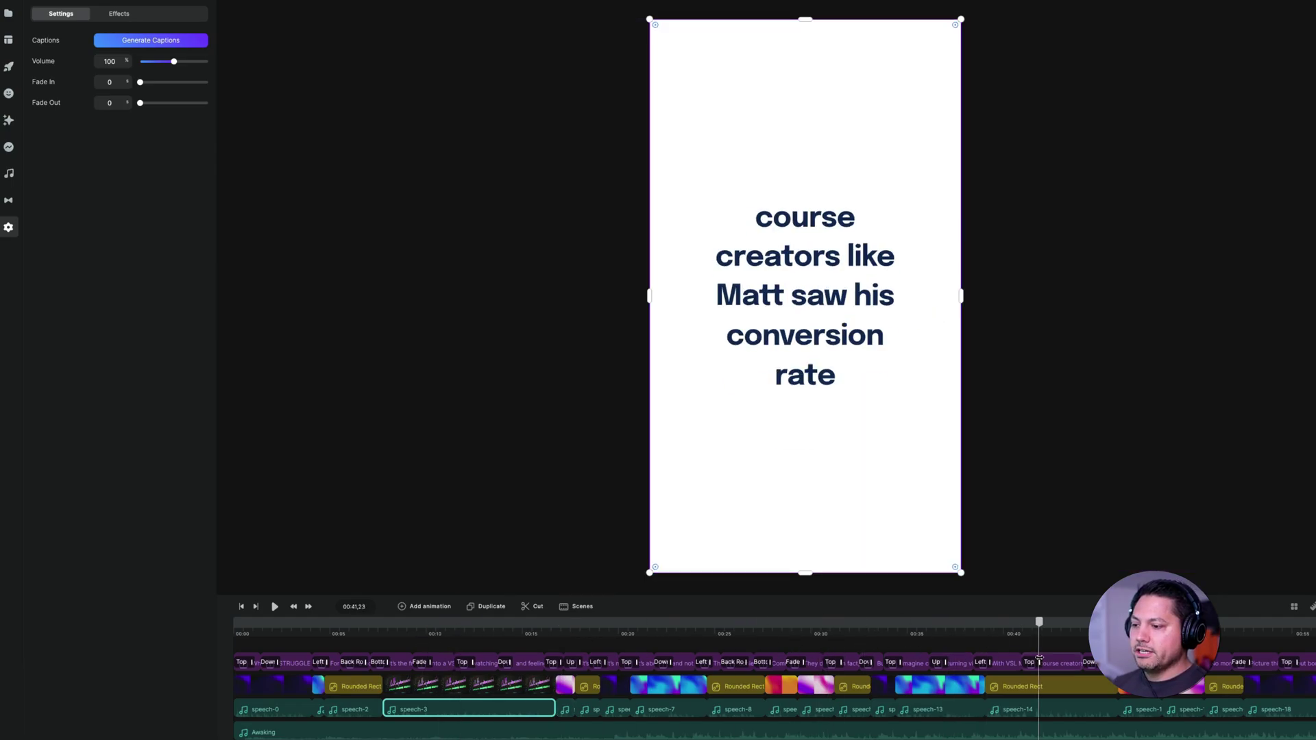
{"action": "left_click", "coordinate": [1063, 663]}
{"action": "left_click", "coordinate": [1064, 709]}
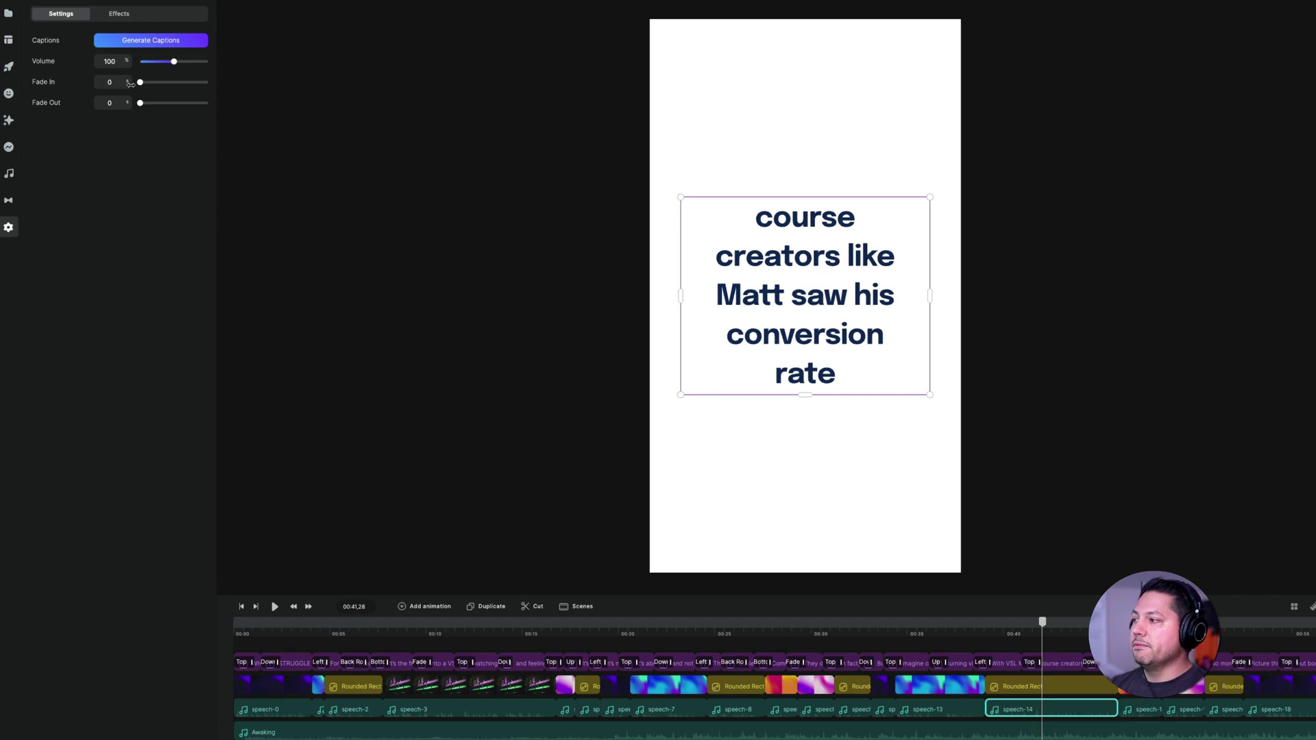
Generate English captions from the voiceover and preview them around 00:44.
{"action": "left_click", "coordinate": [134, 44]}
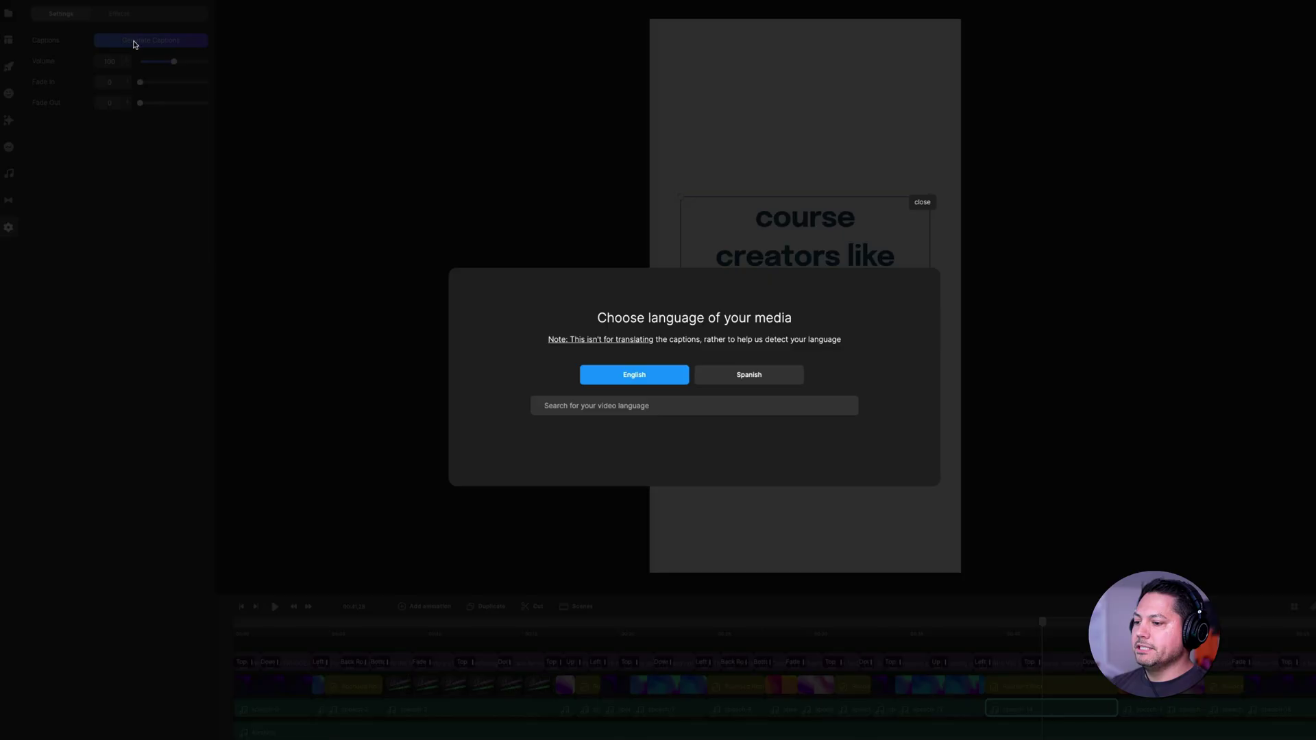
{"action": "left_click", "coordinate": [633, 381]}
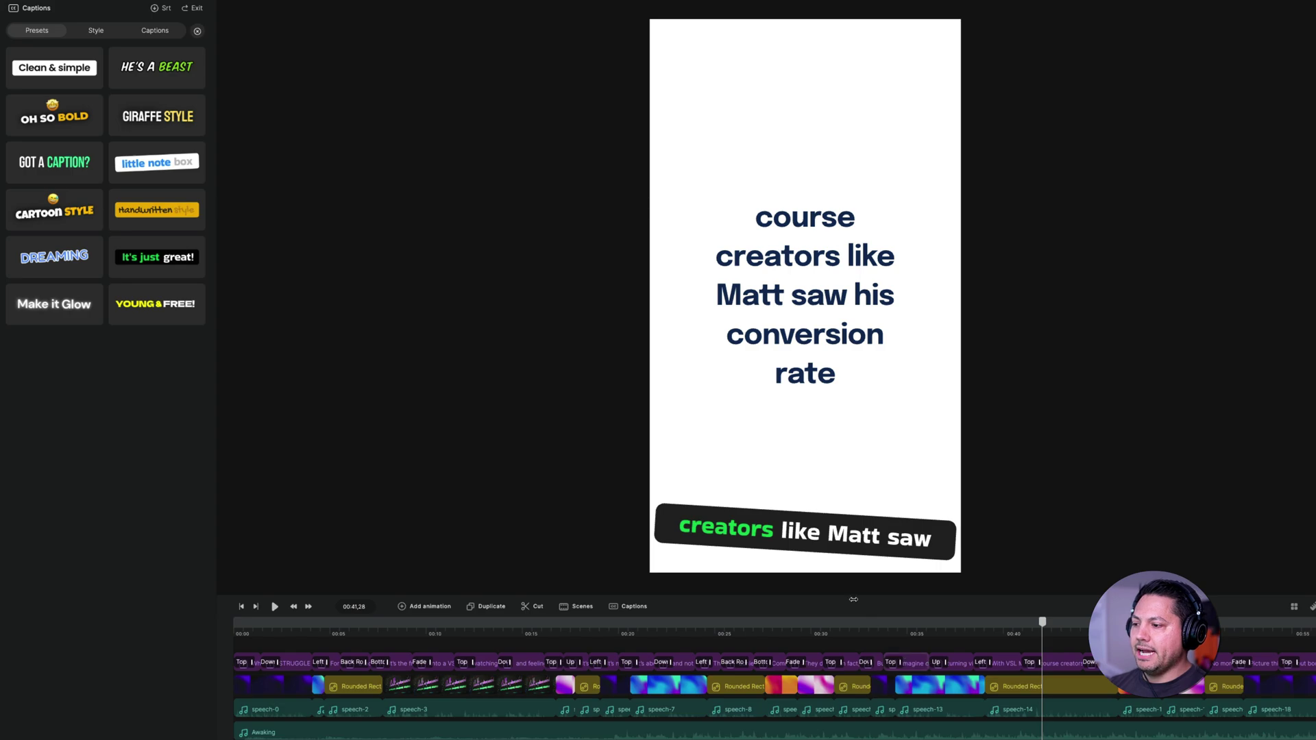
{"action": "left_click_drag", "start_coordinate": [1044, 624], "coordinate": [1087, 620]}
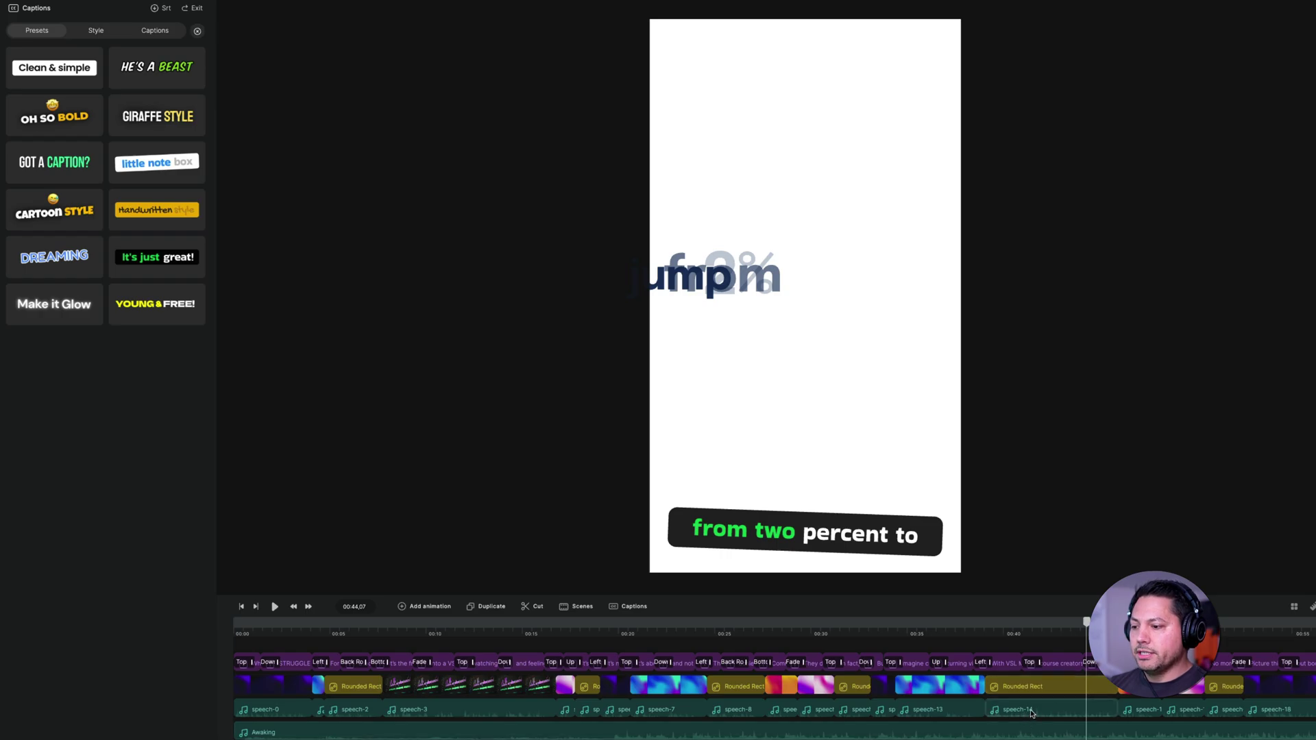
Apply the GIRAFFE STYLE caption preset, review its style settings and caption list, and return to 00:42.
{"action": "left_click", "coordinate": [48, 120]}
{"action": "left_click", "coordinate": [159, 120]}
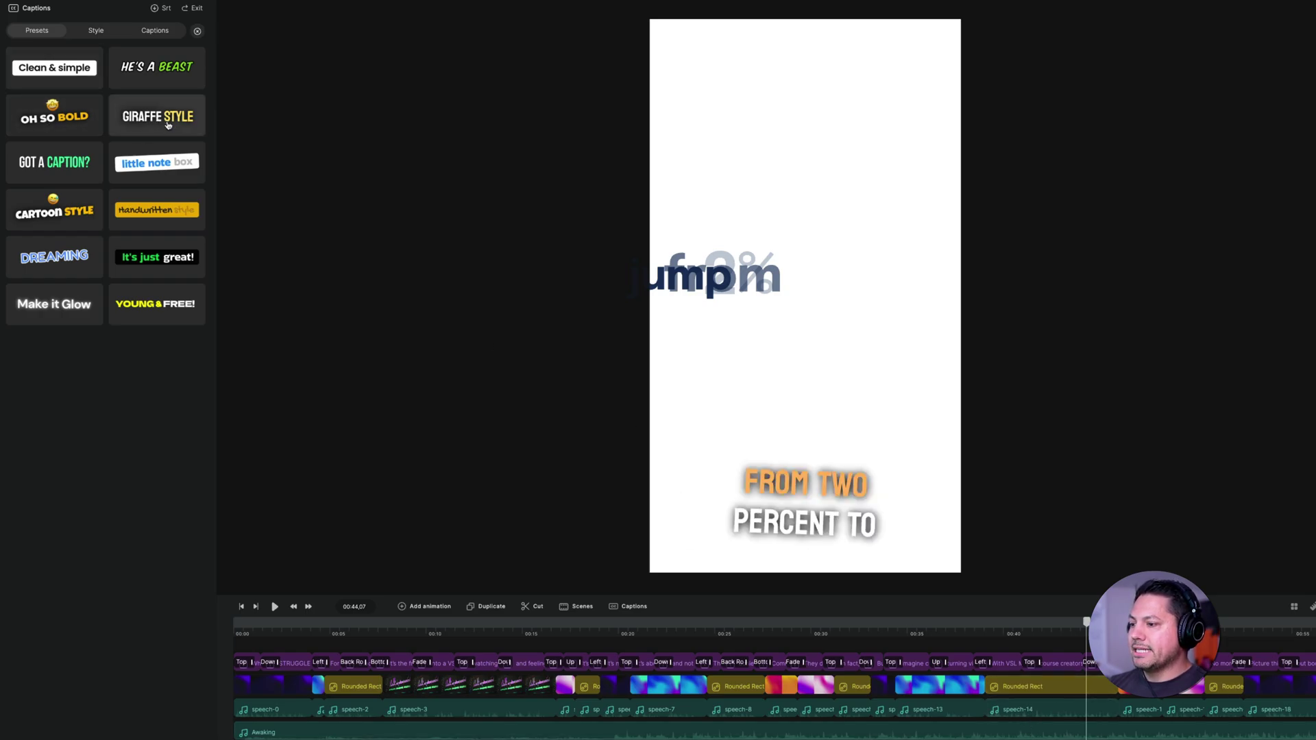
{"action": "left_click", "coordinate": [93, 35]}
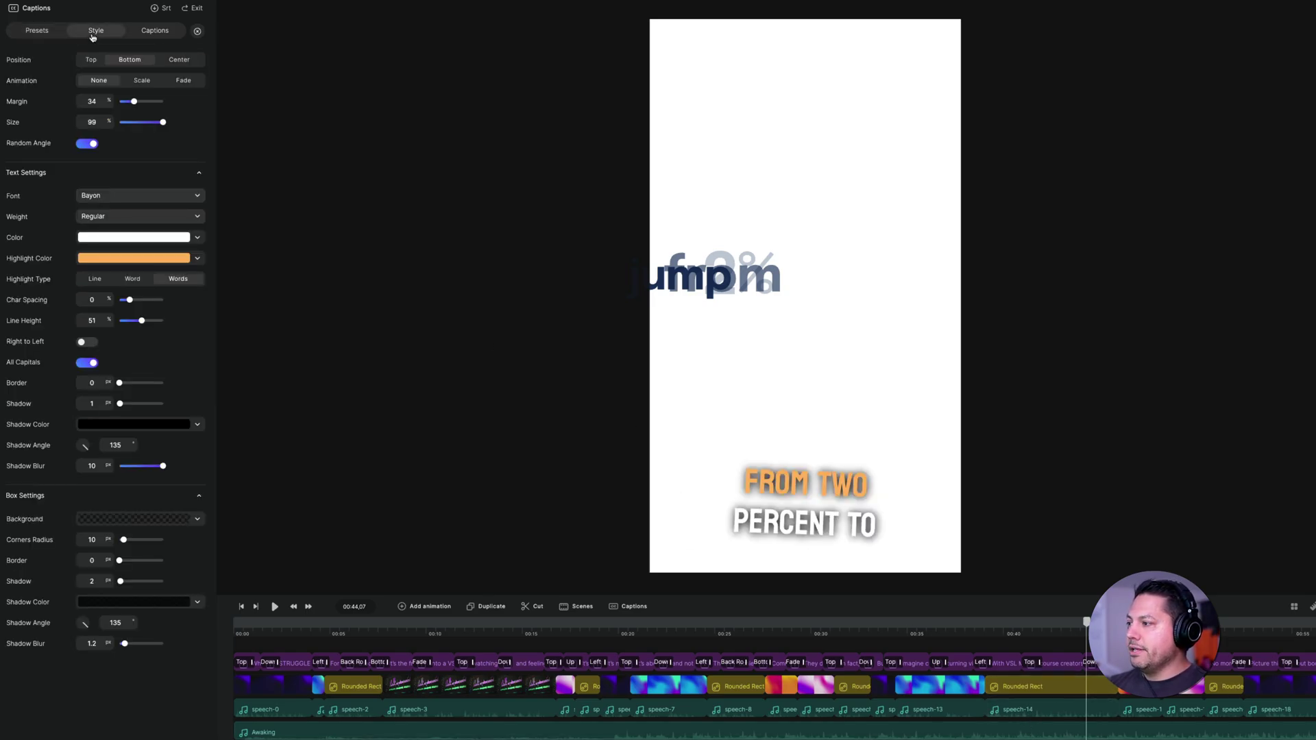
{"action": "left_click", "coordinate": [151, 31]}
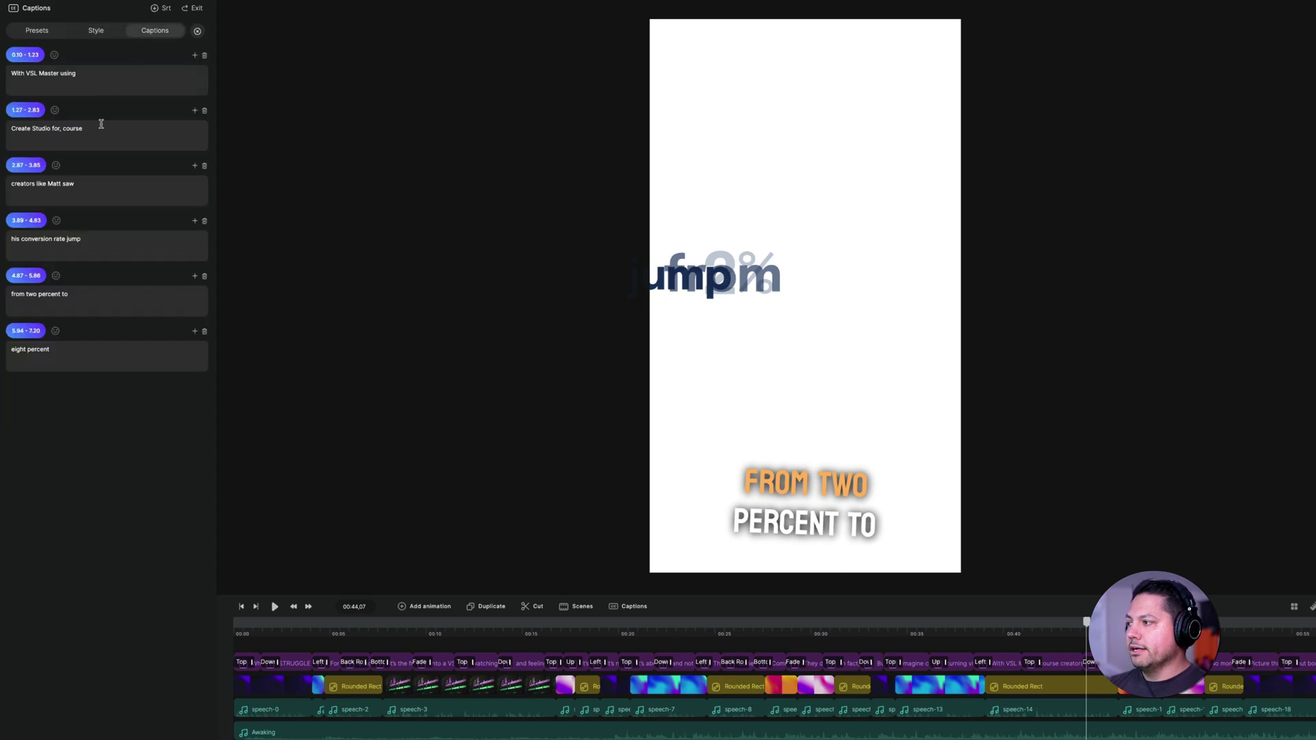
{"action": "left_click", "coordinate": [31, 32]}
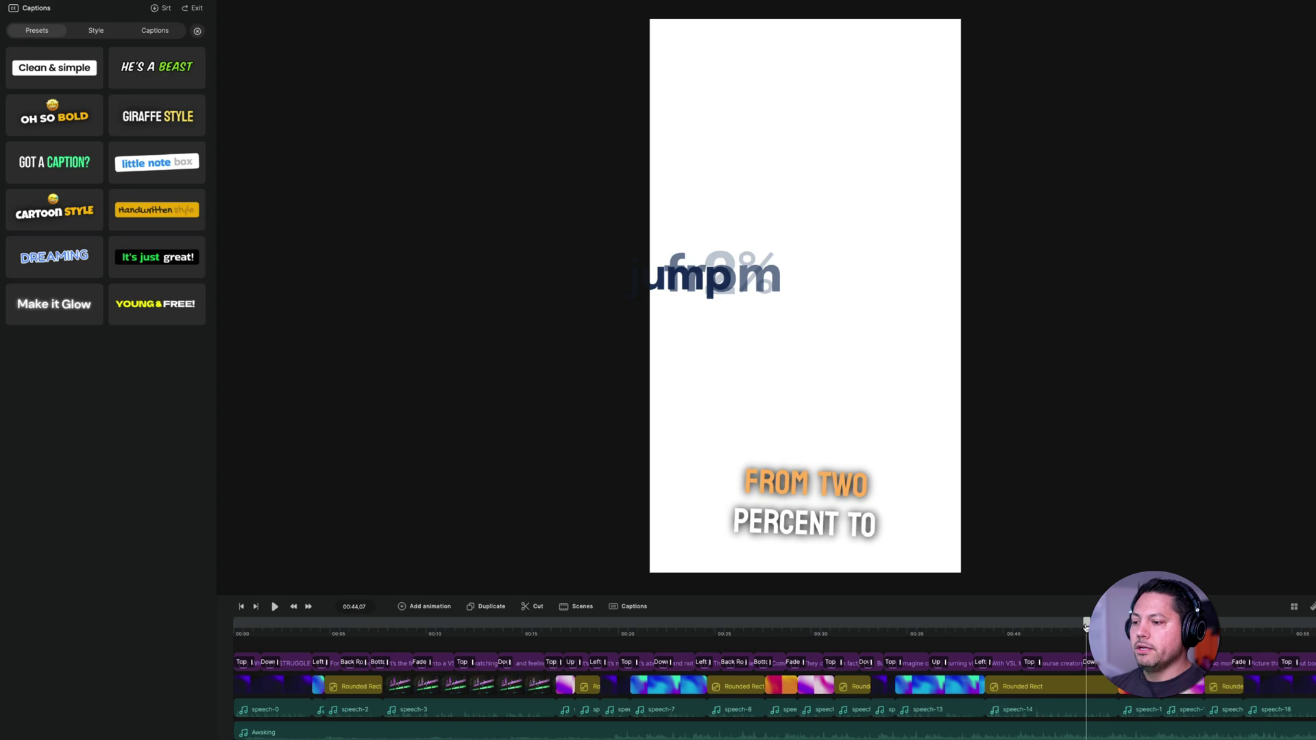
{"action": "left_click_drag", "start_coordinate": [1086, 627], "coordinate": [1054, 629]}
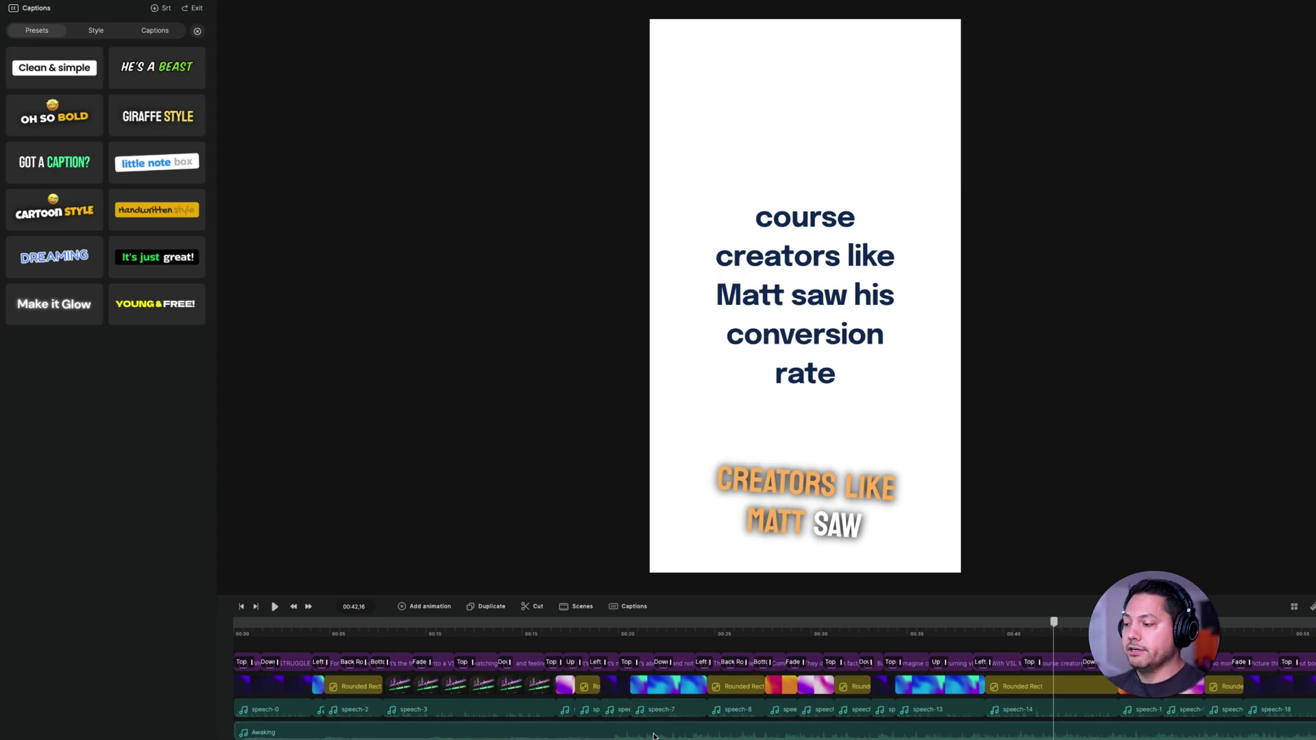
Delete the Awaking music clip from the timeline.
{"action": "left_click", "coordinate": [511, 733]}
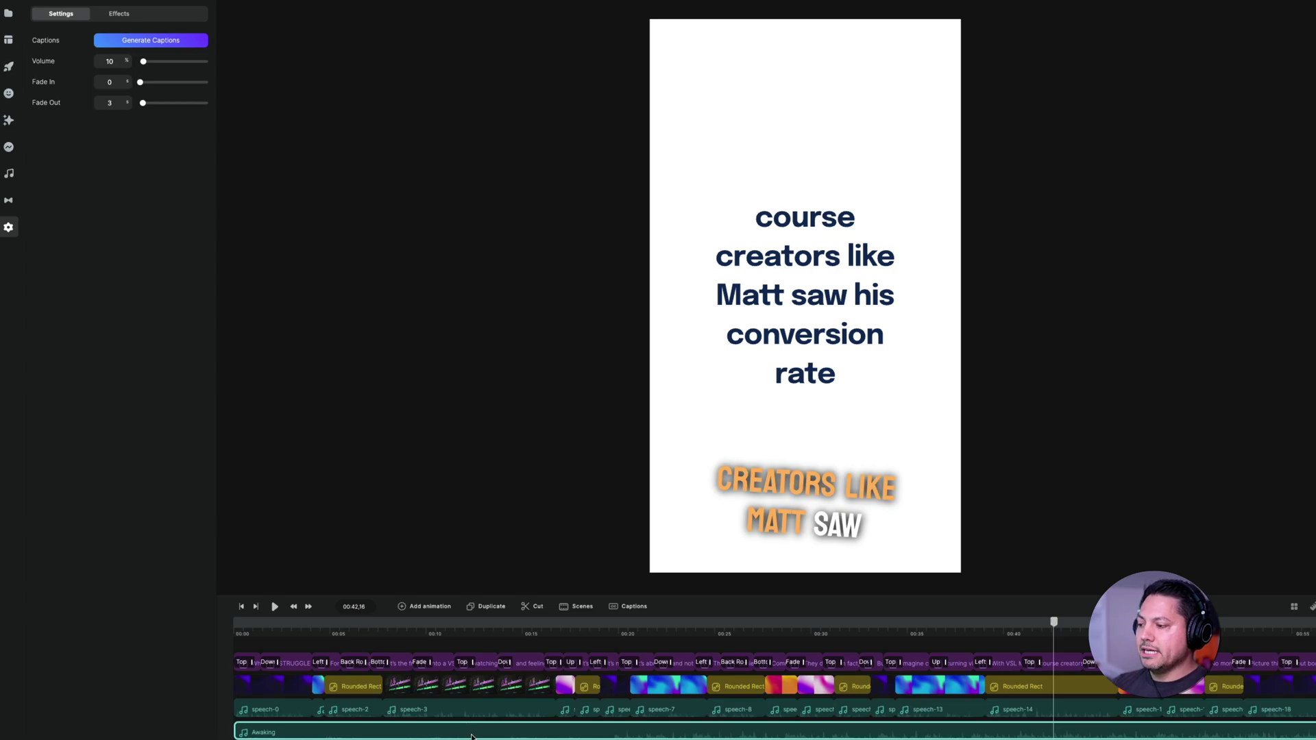
{"action": "key", "text": "Delete"}
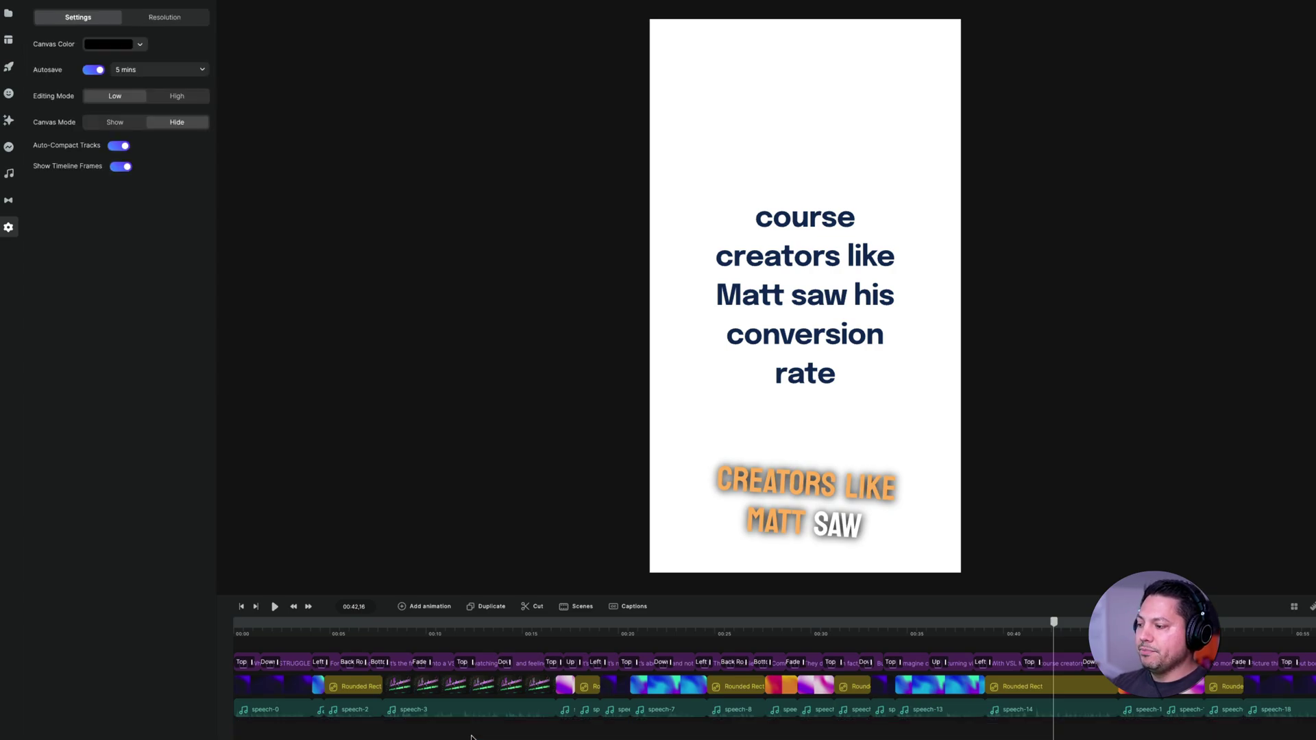
Browse the Future Bass music tracks, glance at sound effects, and zoom the timeline out to the whole video.
{"action": "left_click", "coordinate": [7, 175]}
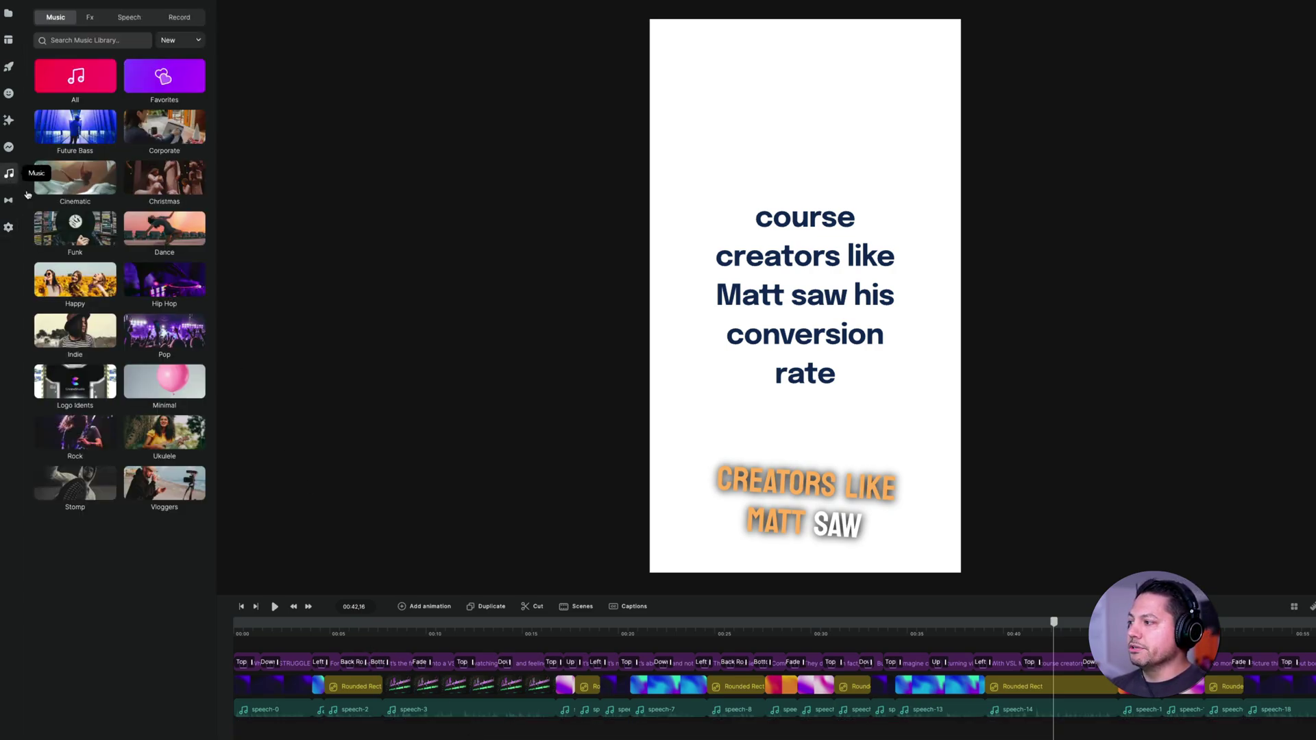
{"action": "left_click", "coordinate": [82, 132]}
{"action": "scroll", "coordinate": [91, 488], "scroll_direction": "down", "scroll_amount": 5}
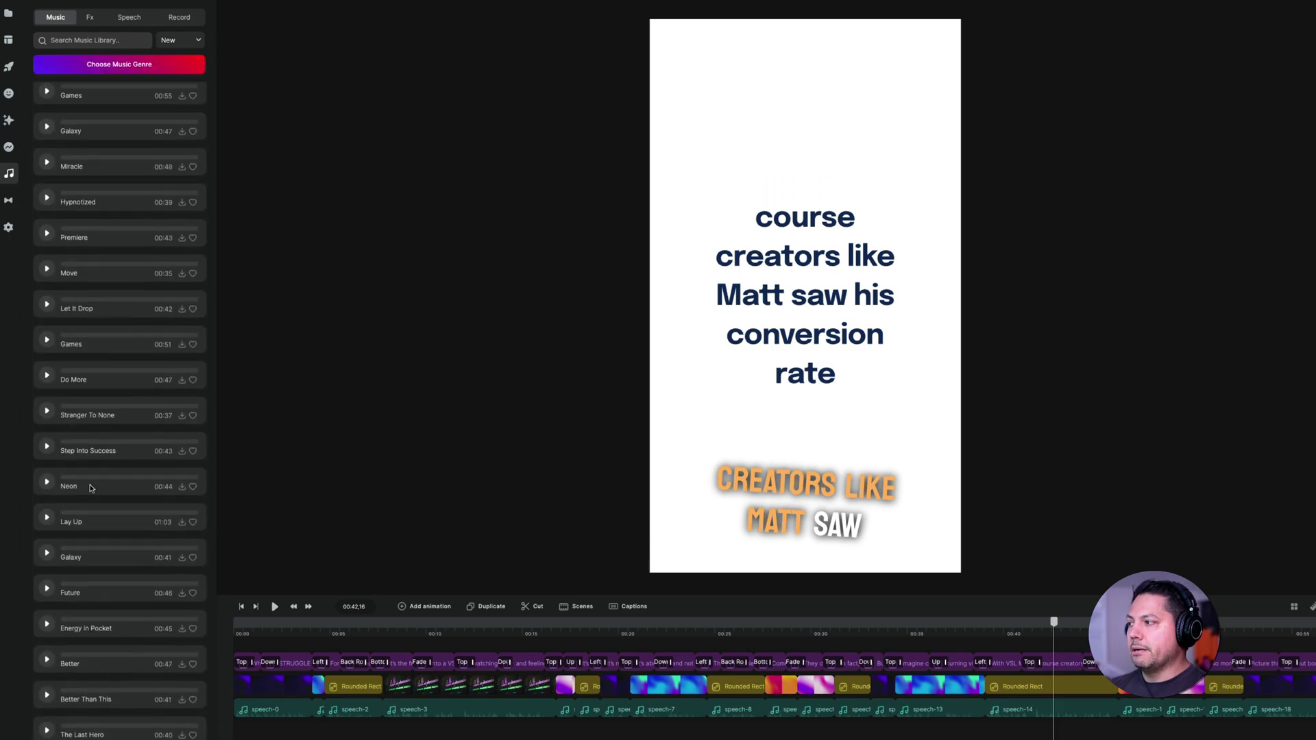
{"action": "scroll", "coordinate": [90, 488], "scroll_direction": "up", "scroll_amount": 5}
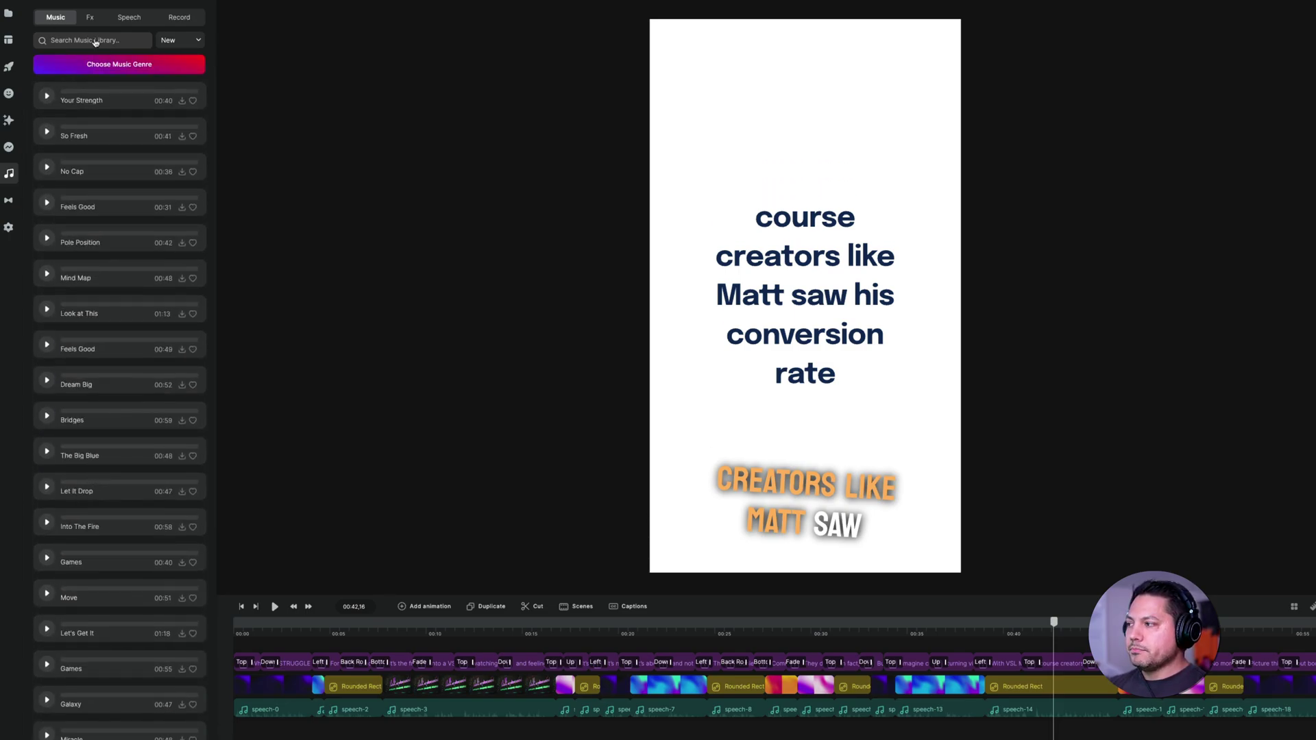
{"action": "left_click", "coordinate": [89, 17]}
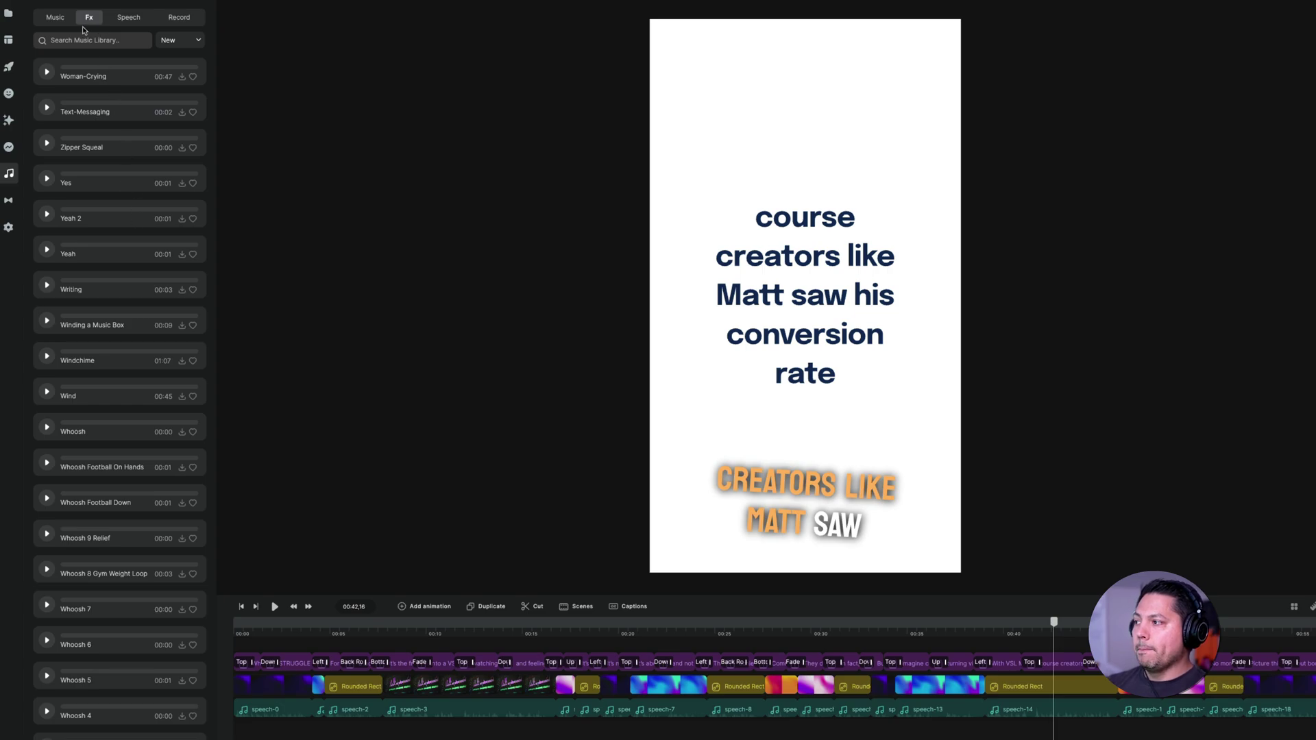
{"action": "left_click", "coordinate": [58, 16]}
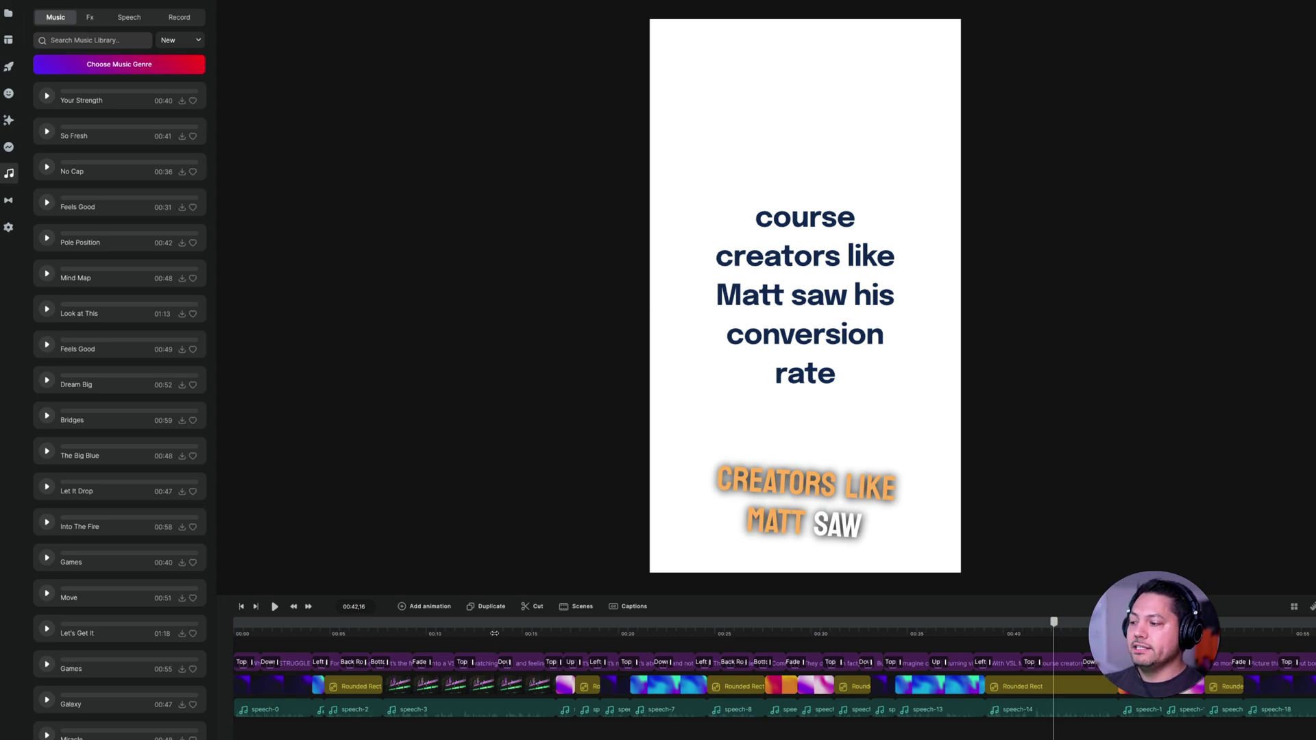
{"action": "left_click_drag", "start_coordinate": [475, 632], "coordinate": [456, 634]}
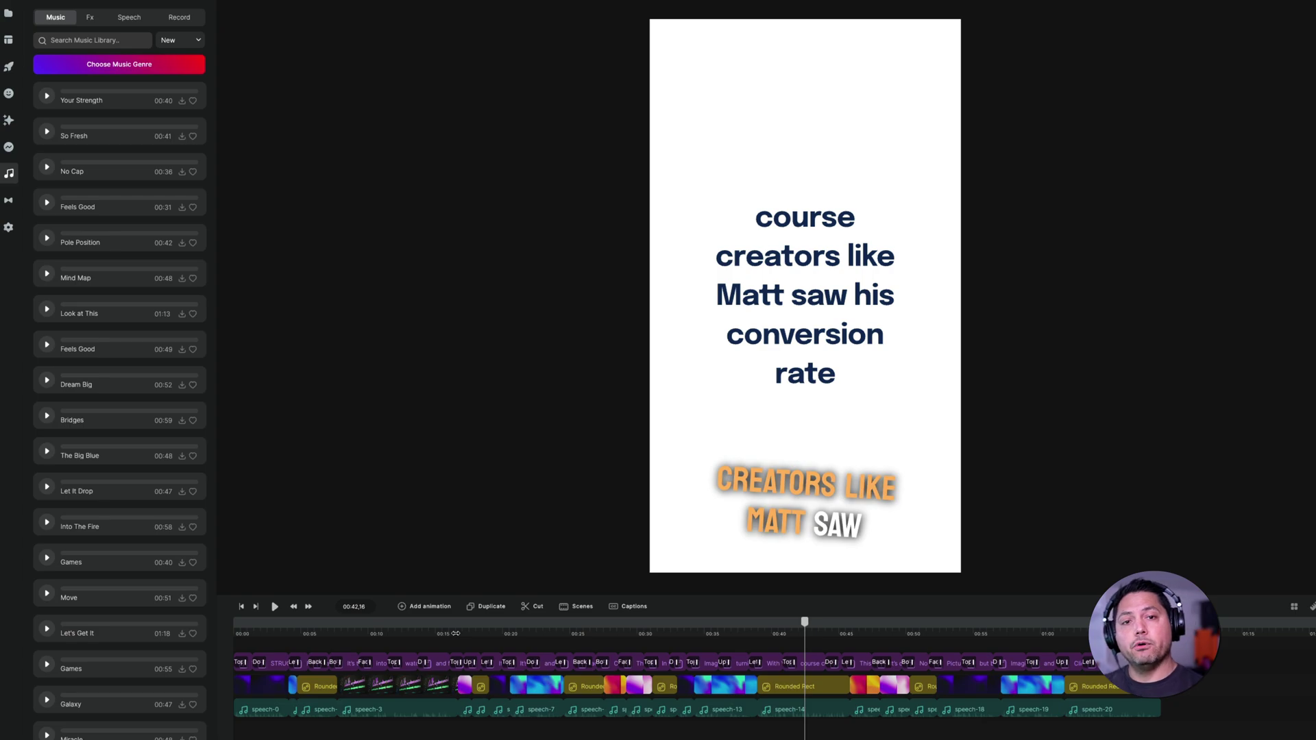